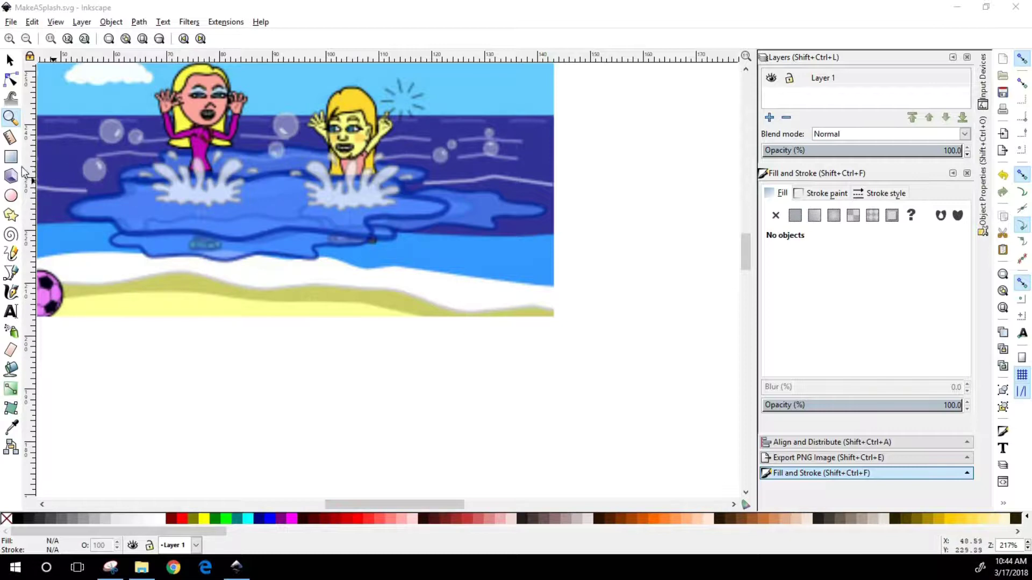
# Draw a rectangle about 55 × 15 mm below the beach scene and round its corners to about 11.8 mm horizontally and 6.5 mm vertically.
pyautogui.click(11, 158)
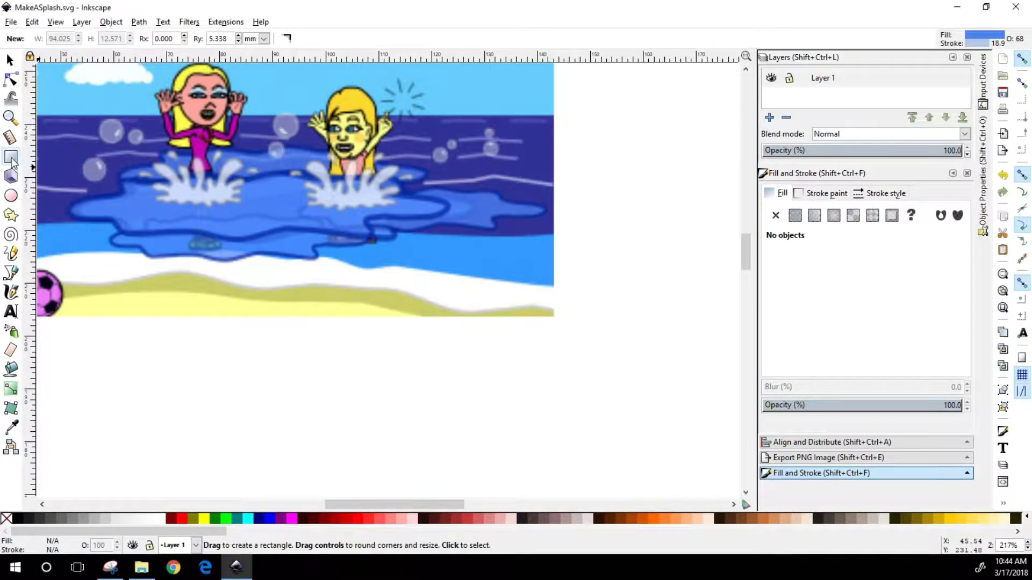
pyautogui.moveTo(120, 329); pyautogui.dragTo(420, 413)
pyautogui.moveTo(418, 364); pyautogui.dragTo(419, 340)
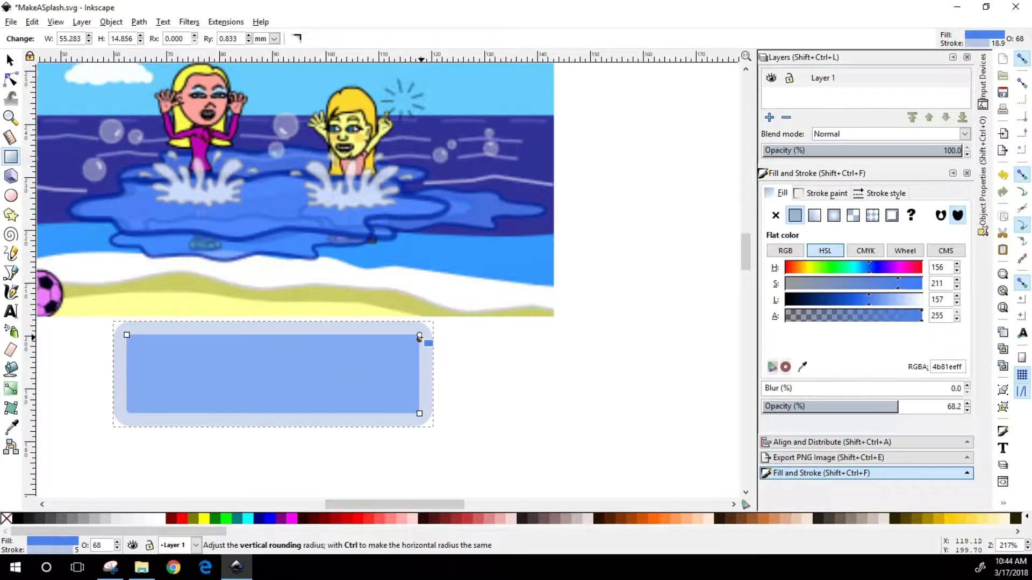
pyautogui.moveTo(420, 337)
pyautogui.mouseDown()
pyautogui.moveTo(422, 375)
pyautogui.moveTo(420, 336)
pyautogui.mouseUp()
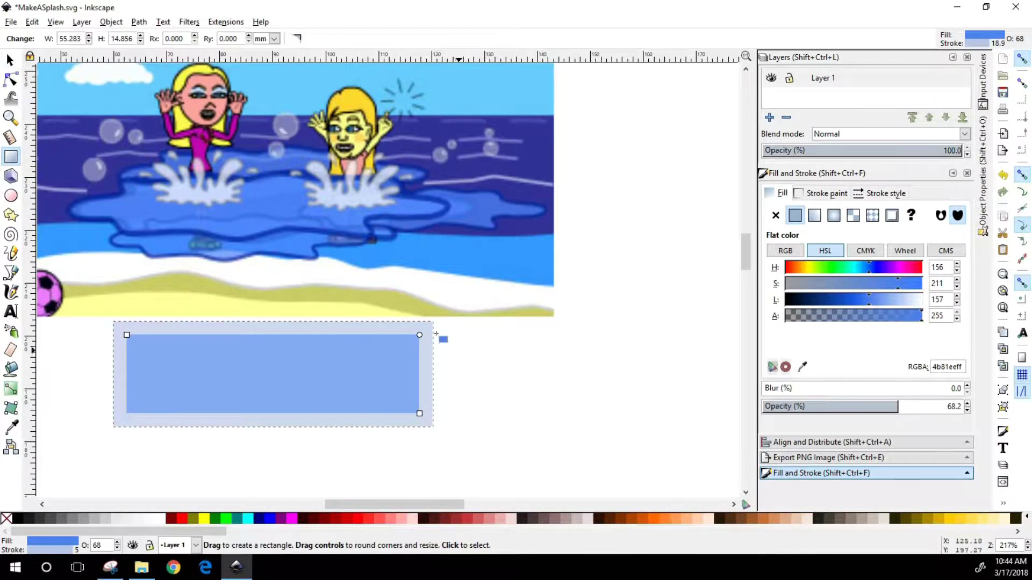
pyautogui.moveTo(420, 353)
pyautogui.mouseDown()
pyautogui.moveTo(419, 376)
pyautogui.moveTo(420, 363)
pyautogui.mouseUp()
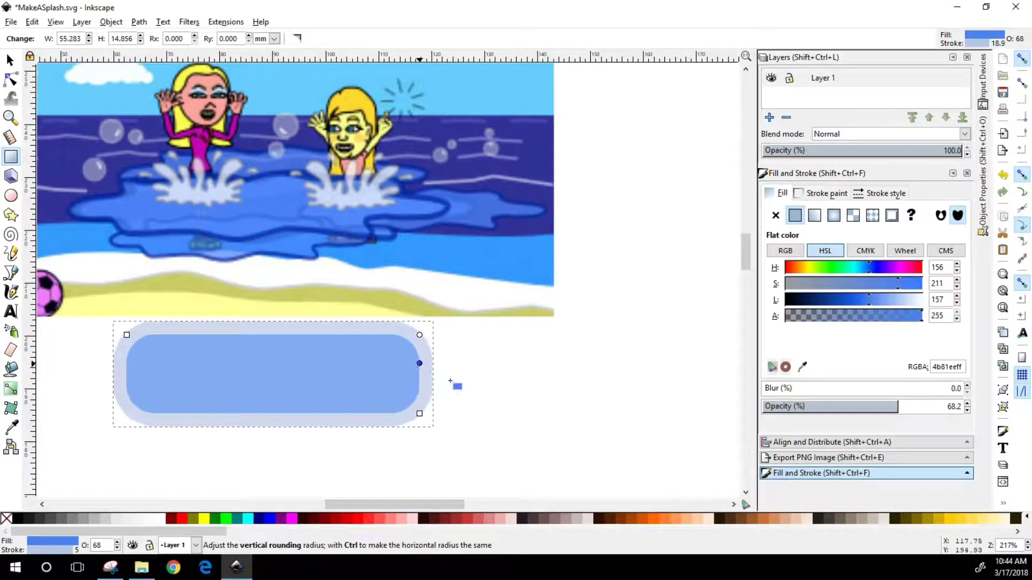
pyautogui.moveTo(419, 335); pyautogui.dragTo(357, 334)
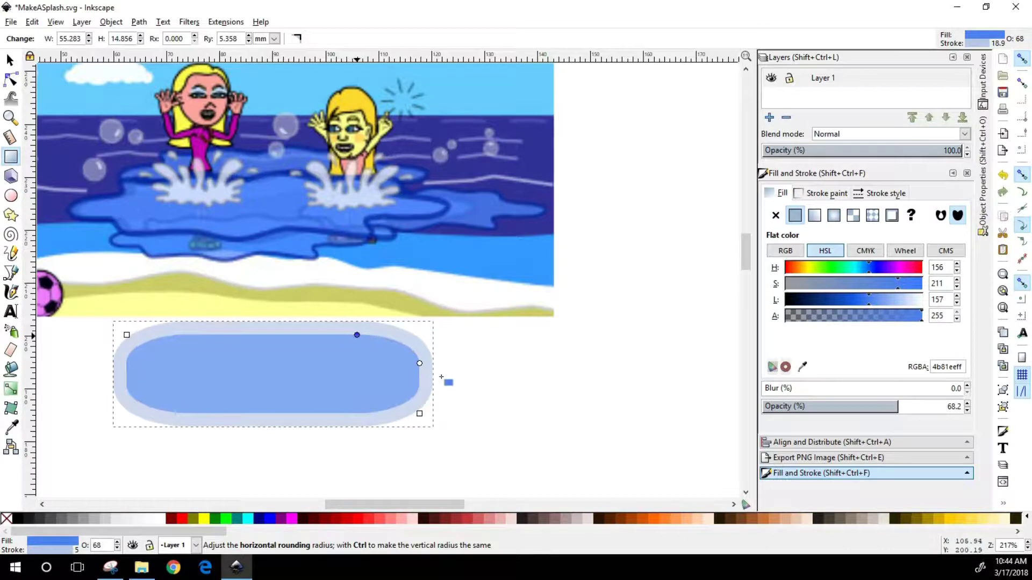
pyautogui.moveTo(420, 366); pyautogui.dragTo(420, 368)
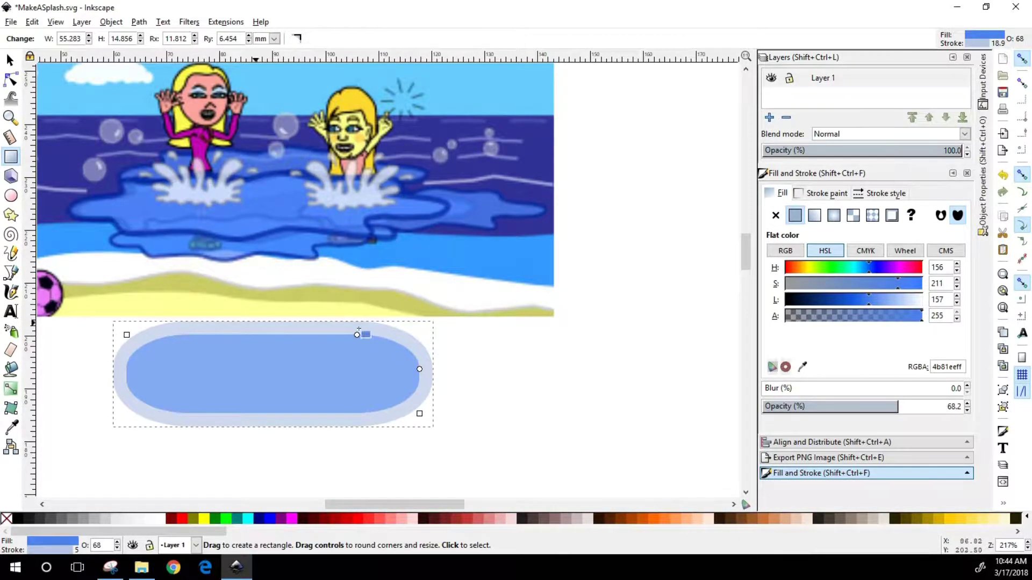
# Scale the rounded rectangle to about 61 × 24 mm and position it just below the beach scene.
pyautogui.click(11, 61)
pyautogui.moveTo(260, 362); pyautogui.dragTo(283, 375)
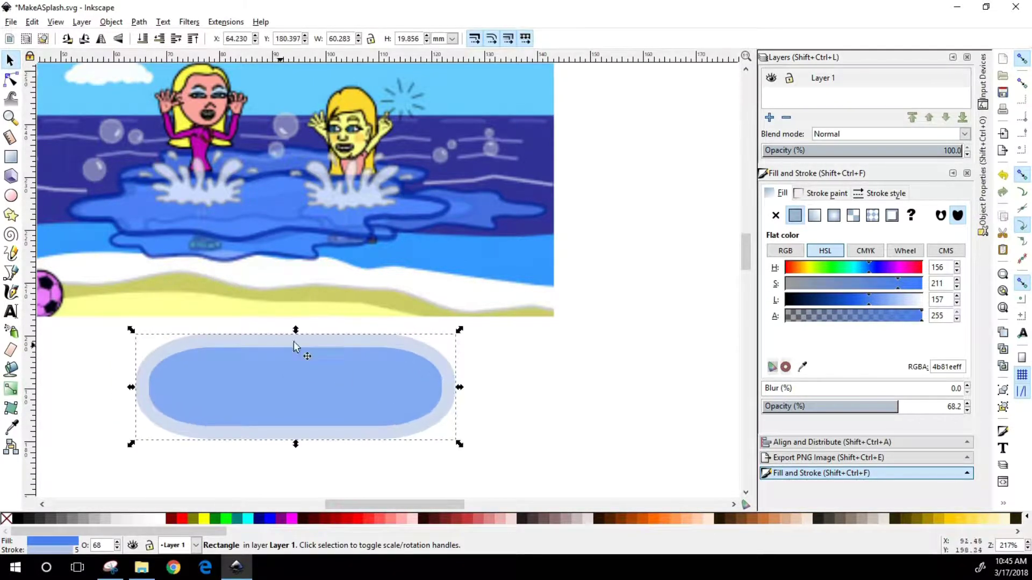
pyautogui.moveTo(131, 329)
pyautogui.mouseDown()
pyautogui.moveTo(126, 300)
pyautogui.moveTo(131, 309)
pyautogui.mouseUp()
pyautogui.moveTo(327, 383); pyautogui.dragTo(288, 401)
pyautogui.click(272, 406)
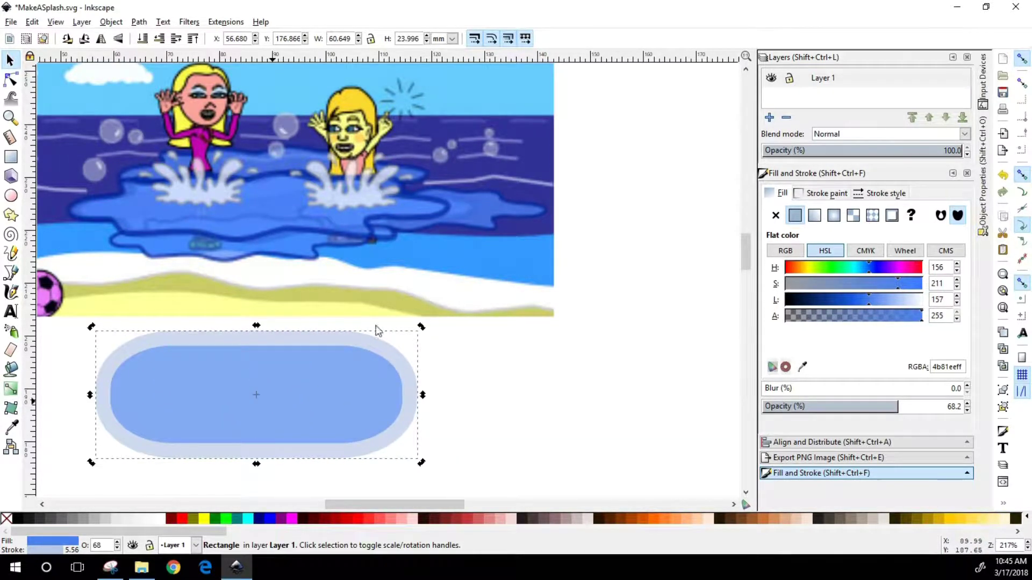
# Convert the rounded rectangle to a path and display its nodes for editing.
pyautogui.click(138, 24)
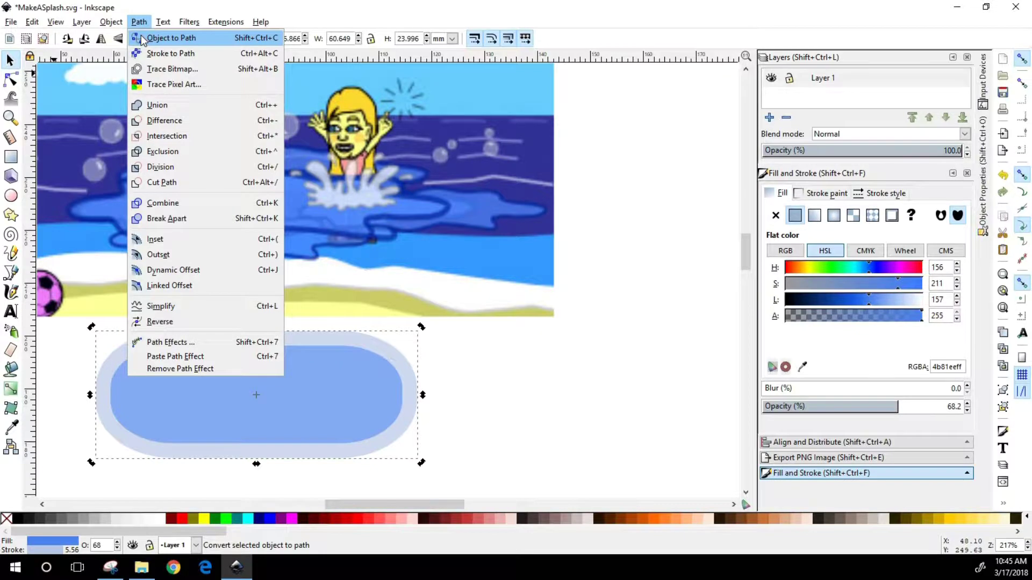
pyautogui.click(143, 38)
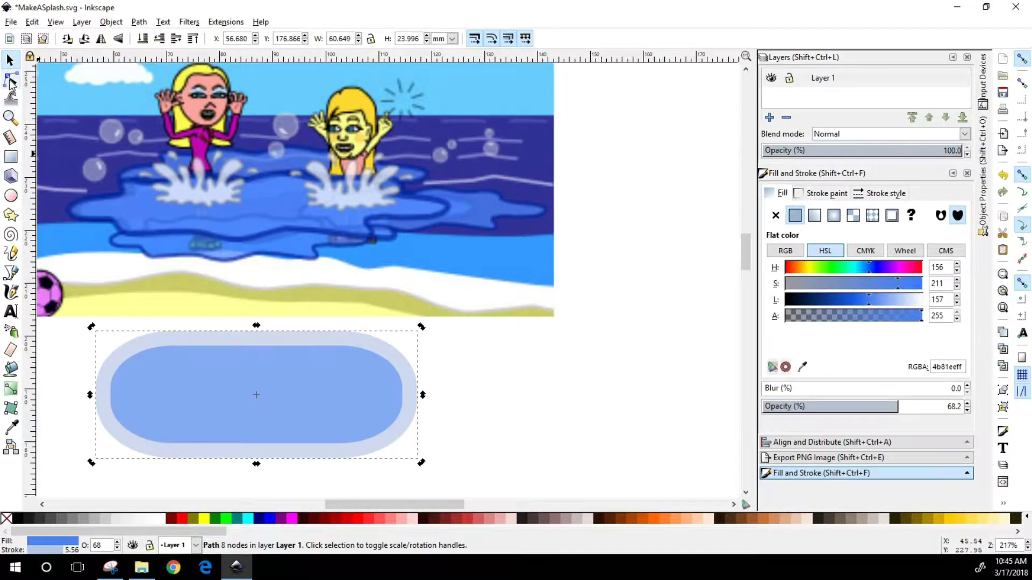
pyautogui.click(11, 80)
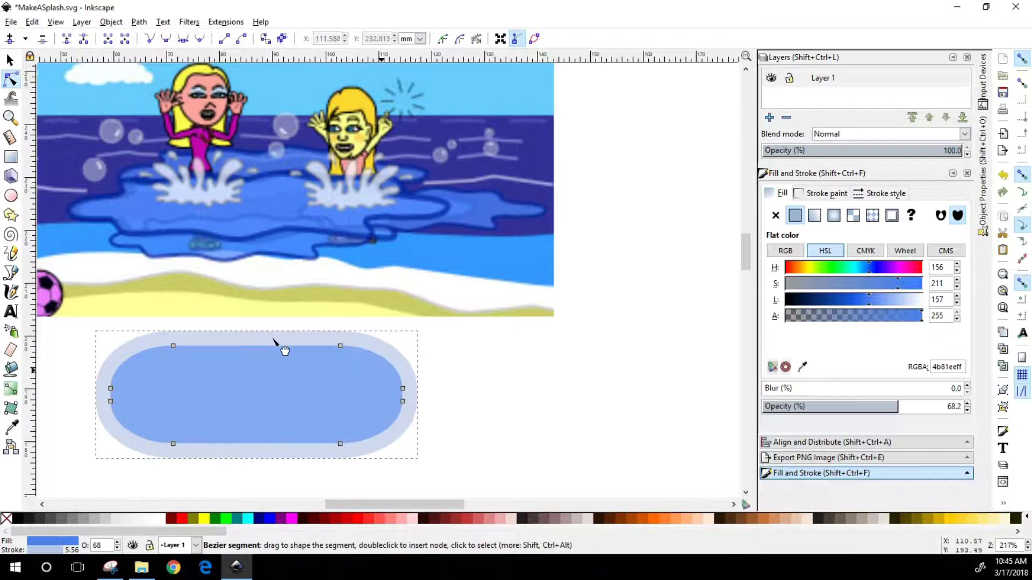
# Pull the upper node of each rounded end outward, with the right one at about X 132, Y 197 mm.
pyautogui.moveTo(110, 388); pyautogui.dragTo(85, 348)
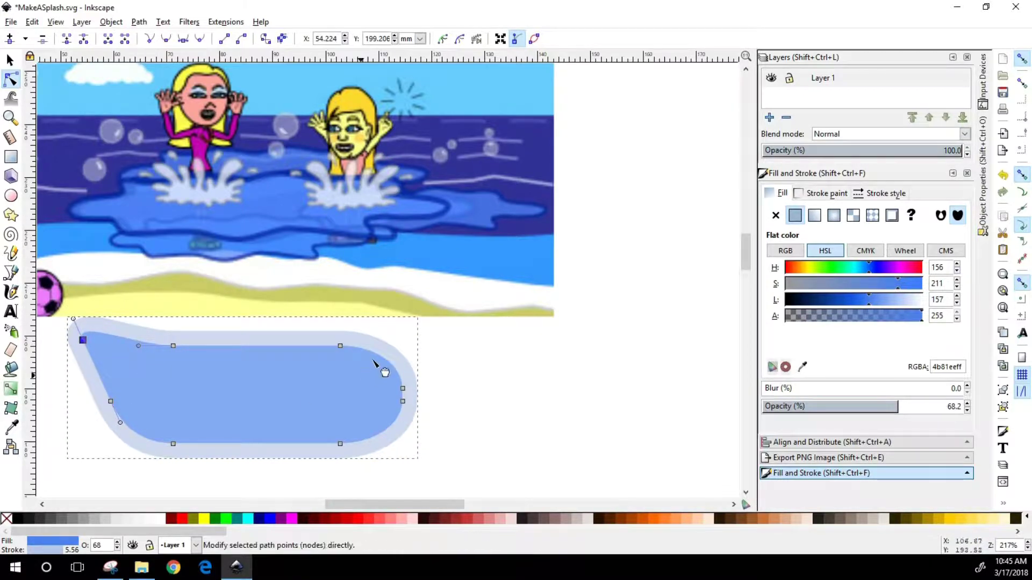
pyautogui.moveTo(403, 388); pyautogui.dragTo(480, 340)
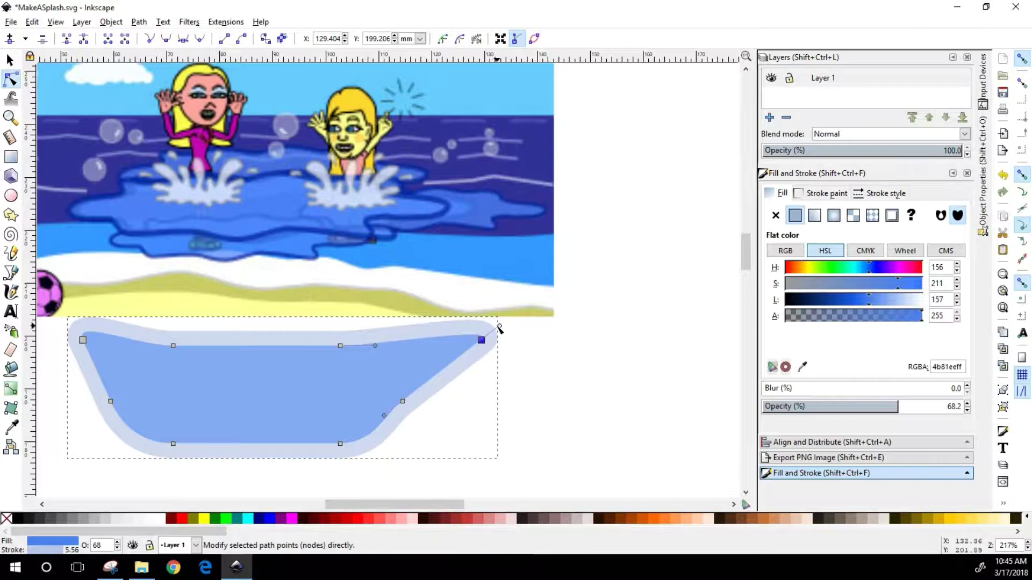
pyautogui.moveTo(481, 339)
pyautogui.mouseDown()
pyautogui.moveTo(493, 352)
pyautogui.moveTo(535, 333)
pyautogui.moveTo(496, 353)
pyautogui.mouseUp()
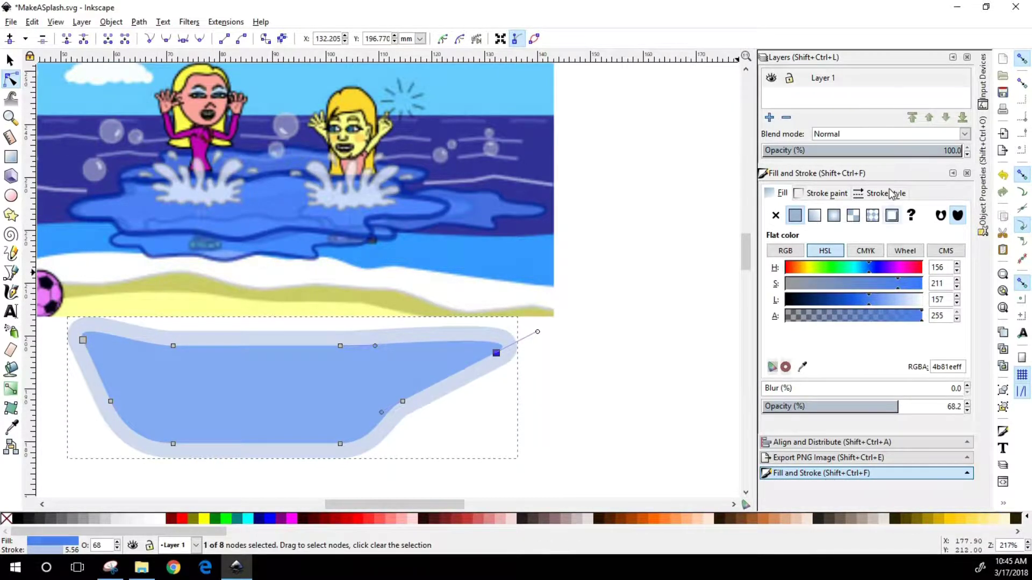
# Set the shape's stroke width to 3 mm and reposition the shape at about X 55, Y 176 mm.
pyautogui.click(907, 193)
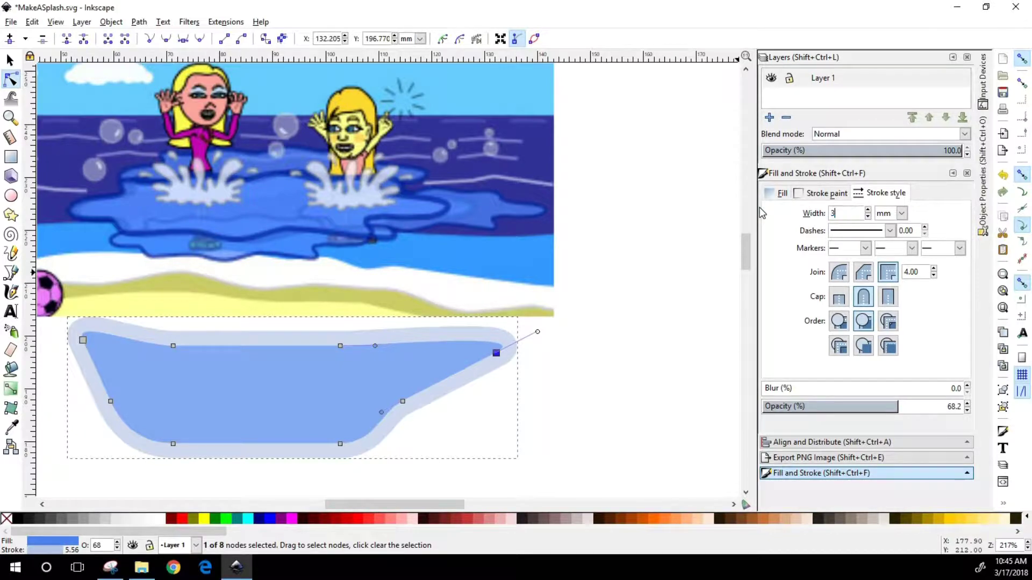
pyautogui.press('Return')
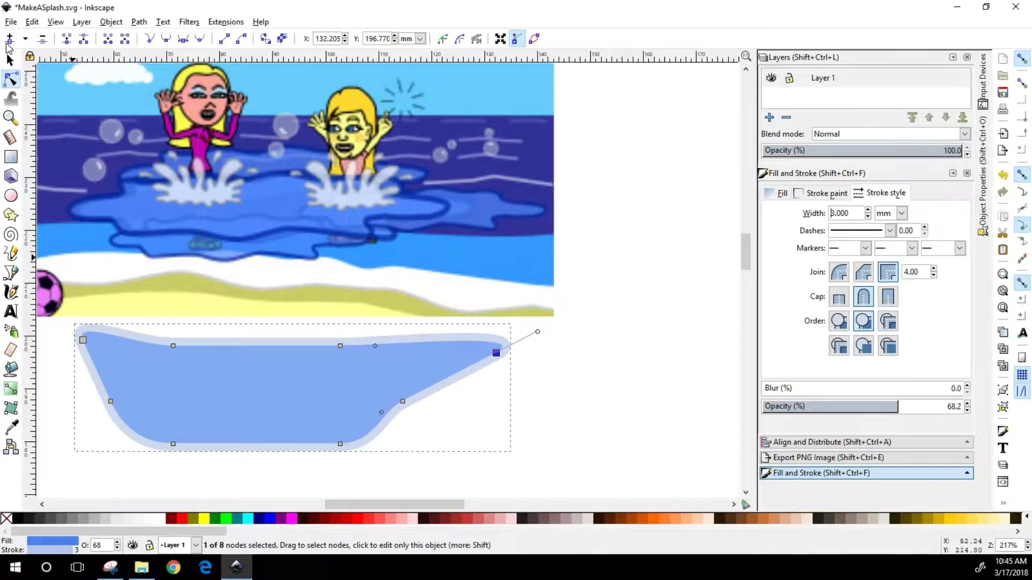
pyautogui.click(10, 59)
pyautogui.click(344, 350)
pyautogui.moveTo(336, 349); pyautogui.dragTo(381, 340)
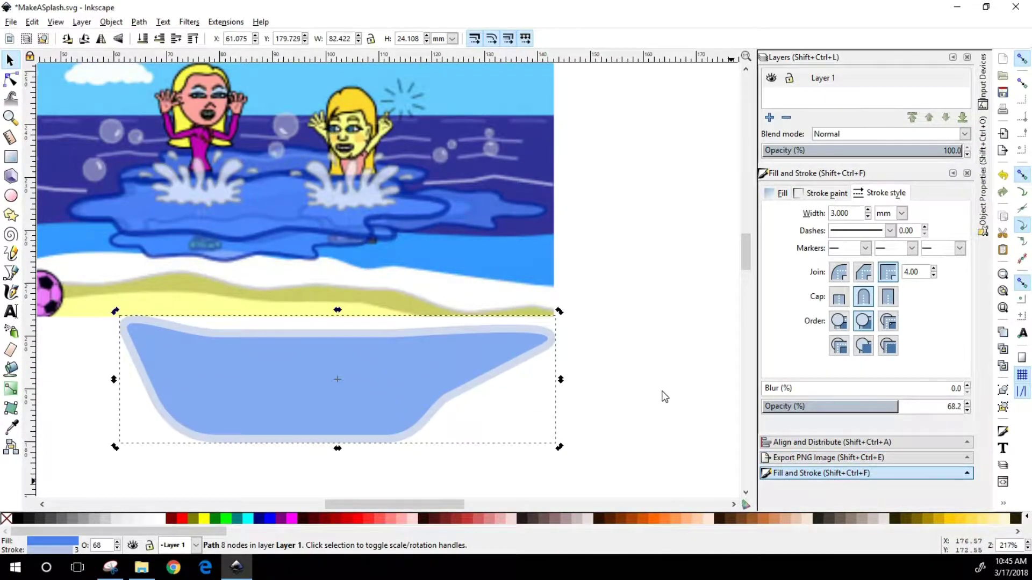
pyautogui.moveTo(331, 244); pyautogui.dragTo(249, 391)
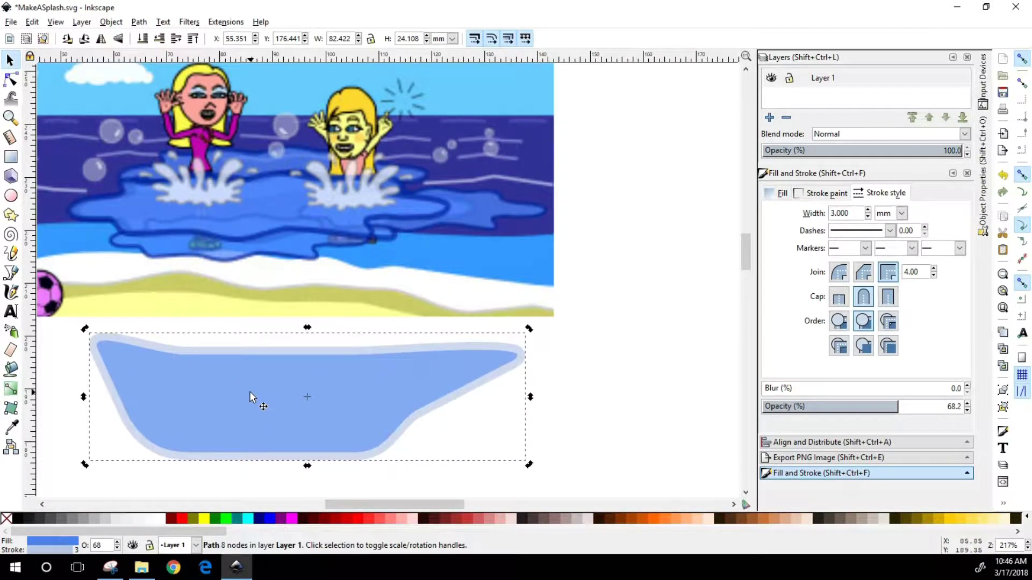
# Move the right node of the upper edge to about X 111, Y 199 mm and bend its handle to curve the edge.
pyautogui.click(11, 80)
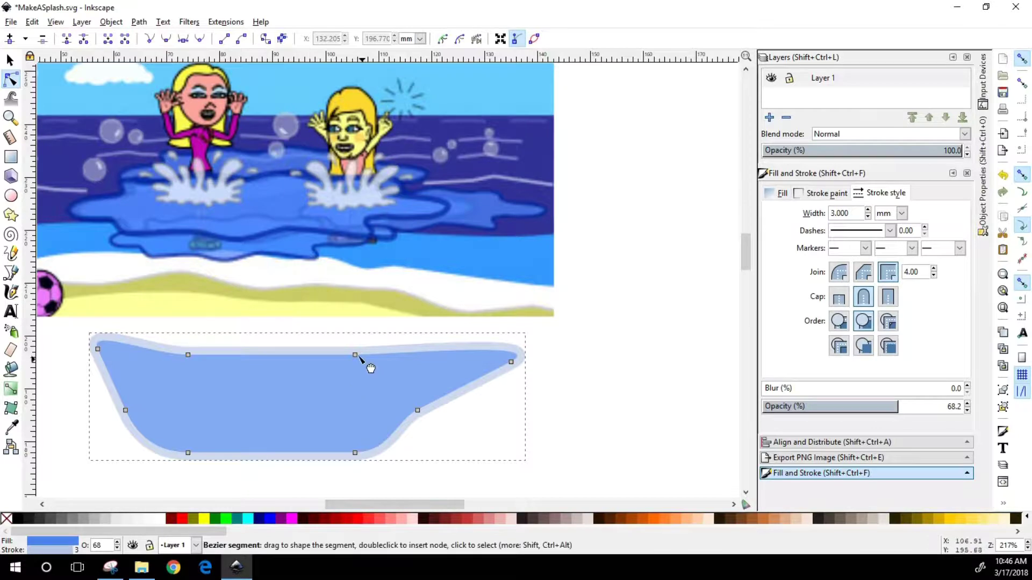
pyautogui.moveTo(352, 357); pyautogui.dragTo(400, 325)
pyautogui.moveTo(409, 400); pyautogui.dragTo(418, 315)
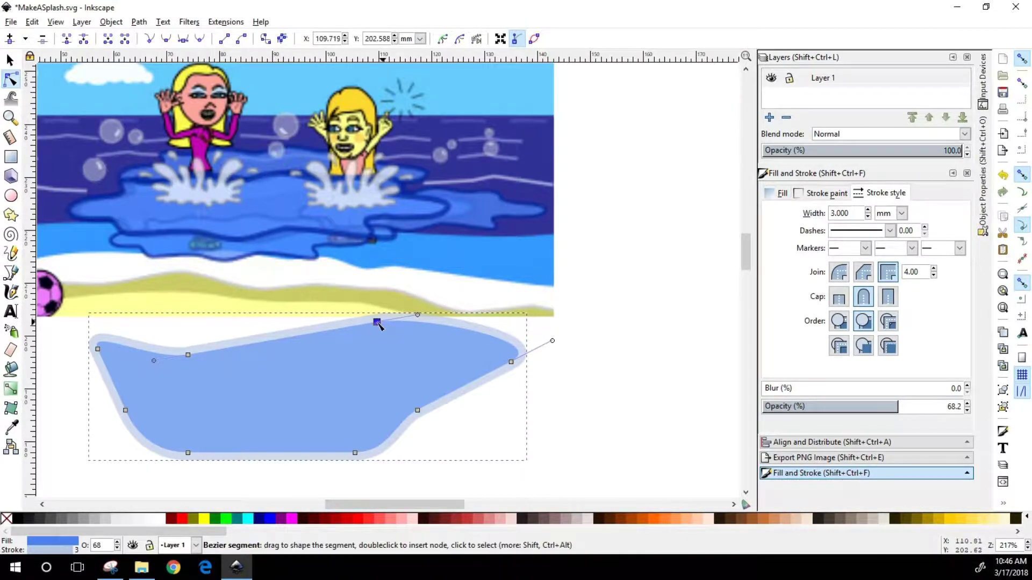
pyautogui.moveTo(379, 325)
pyautogui.mouseDown()
pyautogui.moveTo(387, 349)
pyautogui.moveTo(382, 341)
pyautogui.mouseUp()
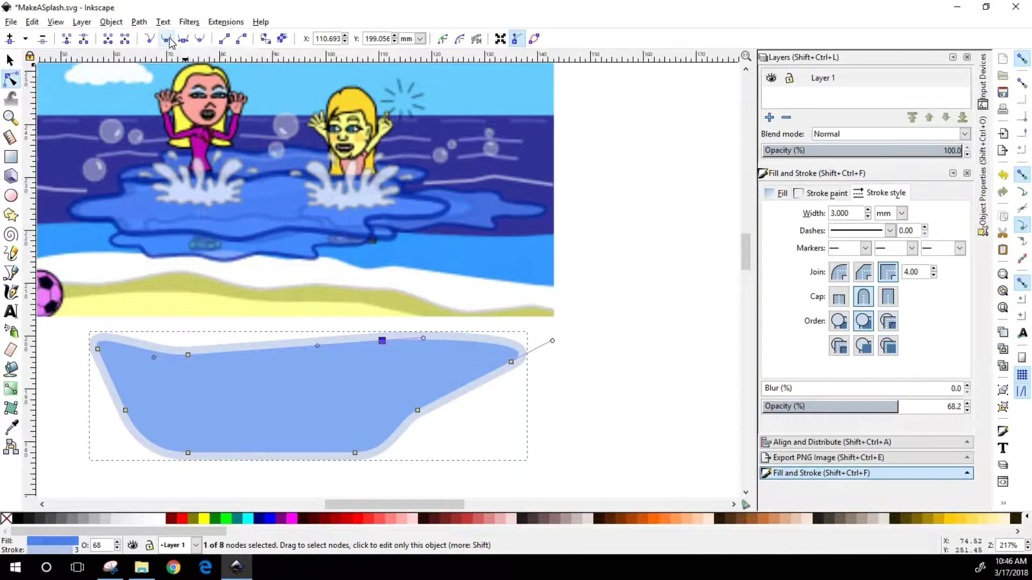
pyautogui.moveTo(318, 346); pyautogui.dragTo(337, 355)
# Smooth the path's right tip node and the four nodes along its lower side.
pyautogui.click(511, 363)
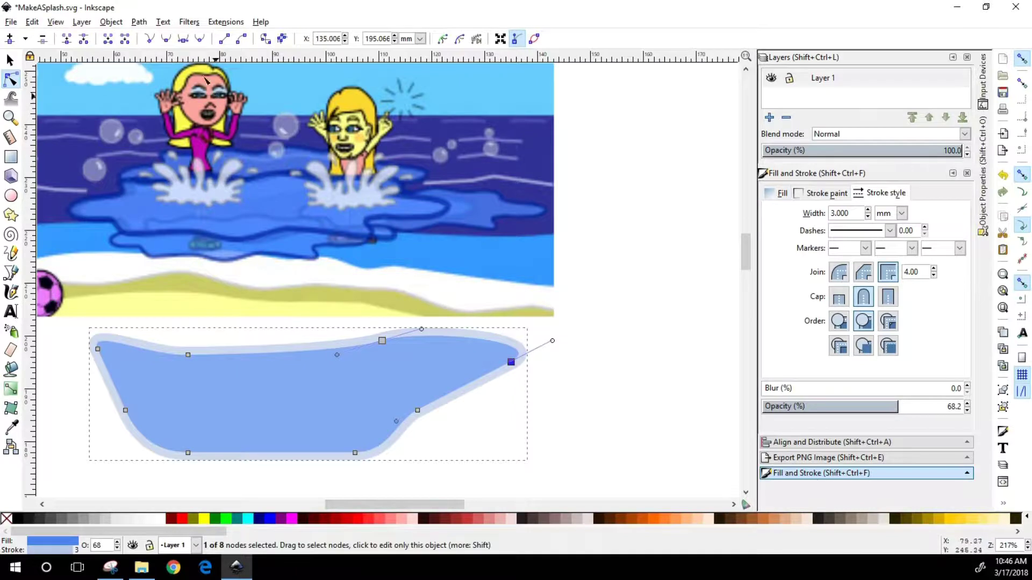
pyautogui.click(414, 413)
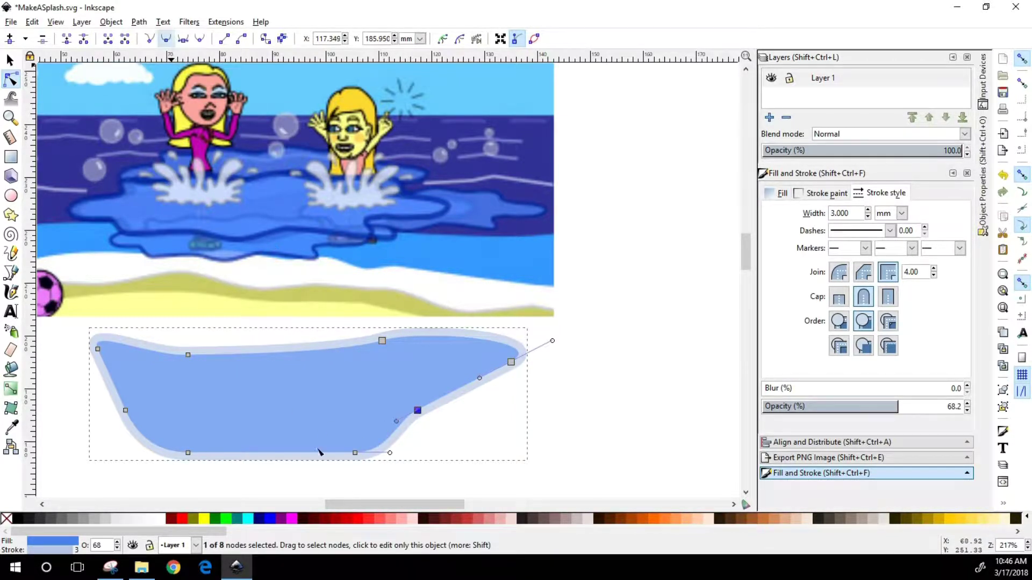
pyautogui.click(355, 453)
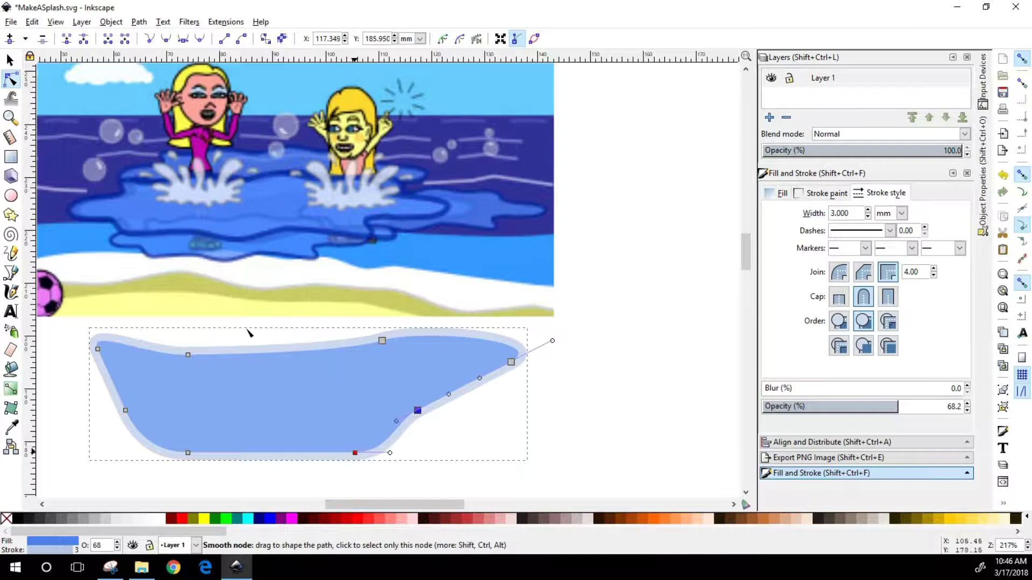
pyautogui.click(184, 44)
pyautogui.click(188, 453)
pyautogui.click(166, 39)
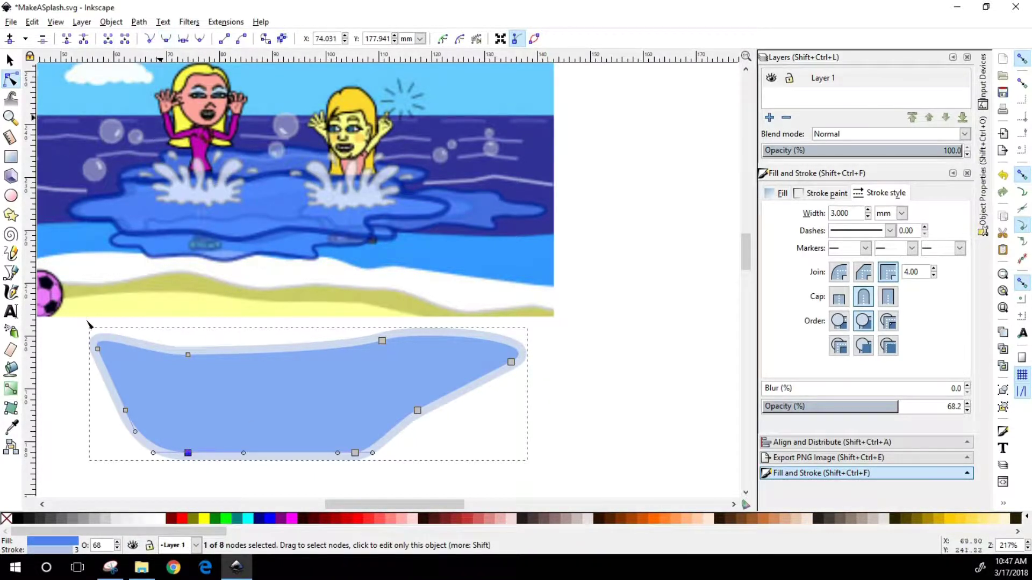
pyautogui.click(125, 410)
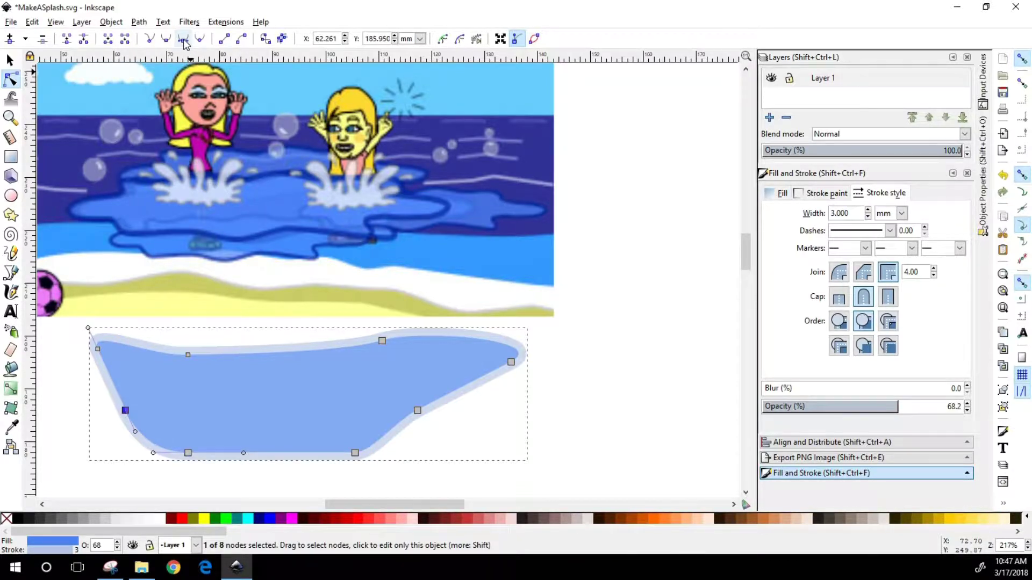
pyautogui.click(166, 39)
# Smooth and round the left tip with its handle, and move its node to about X 54, Y 203 mm.
pyautogui.click(97, 348)
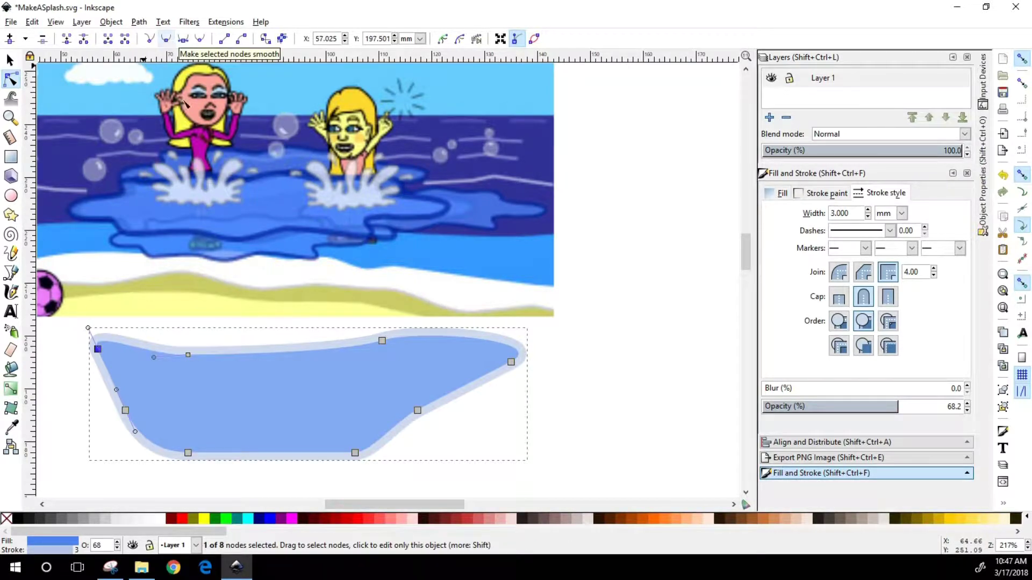
pyautogui.moveTo(88, 328); pyautogui.dragTo(126, 282)
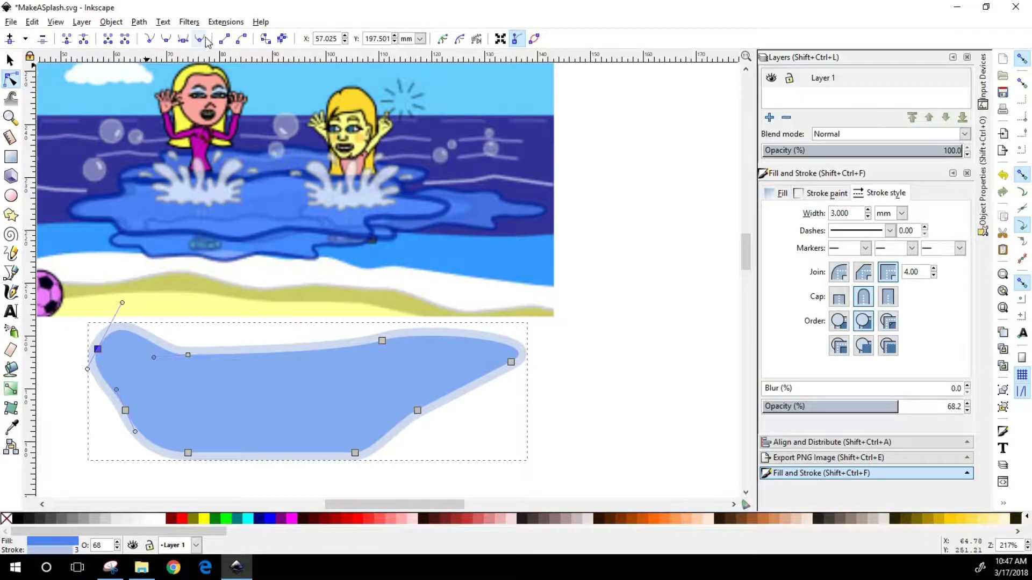
pyautogui.moveTo(98, 349); pyautogui.dragTo(82, 326)
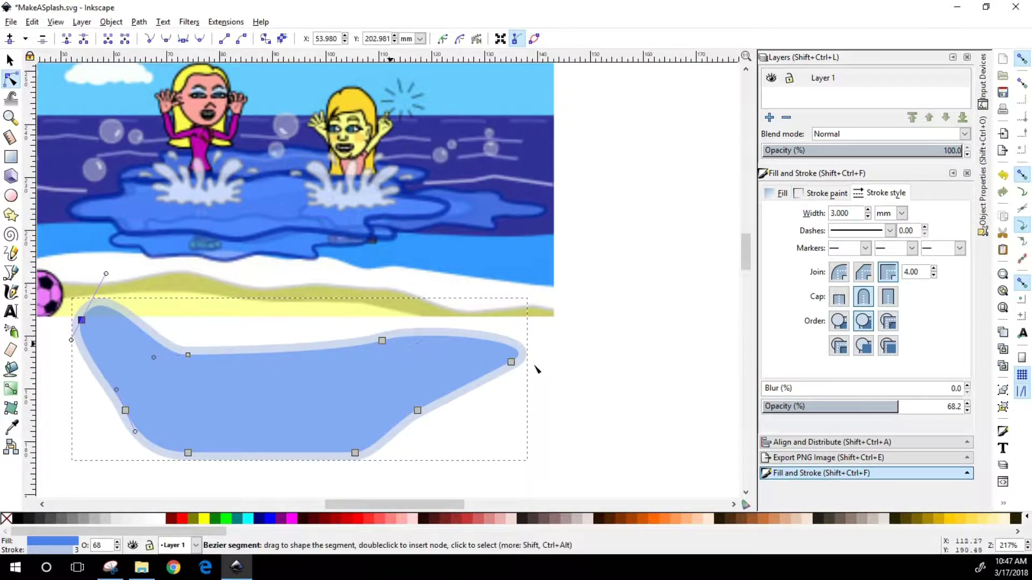
# Extend the right tip node to about X 152, Y 200 mm and stretch its handles to make the end broad and round.
pyautogui.moveTo(514, 363)
pyautogui.mouseDown()
pyautogui.moveTo(543, 350)
pyautogui.moveTo(520, 367)
pyautogui.moveTo(528, 369)
pyautogui.mouseUp()
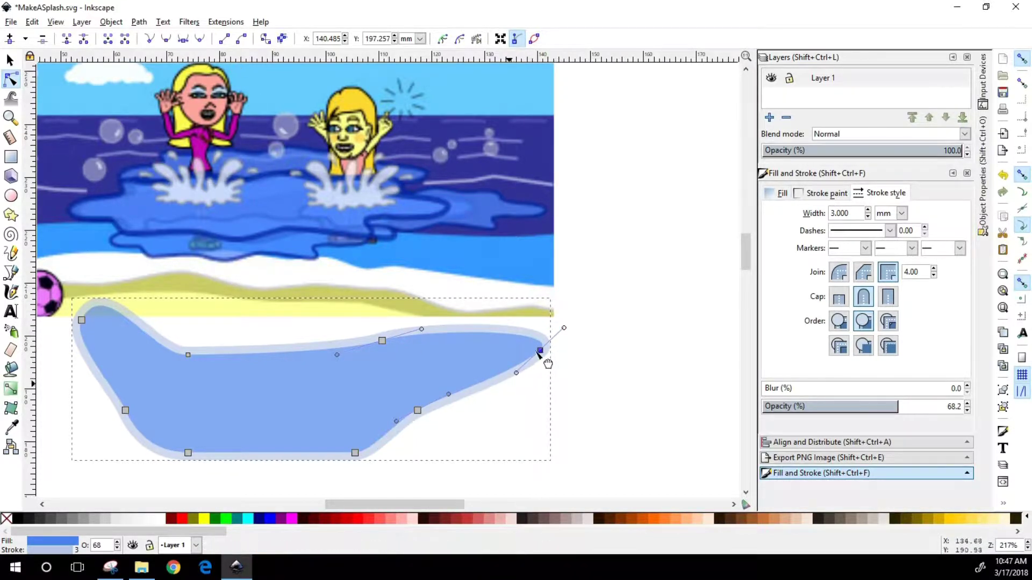
pyautogui.moveTo(521, 384); pyautogui.dragTo(563, 343)
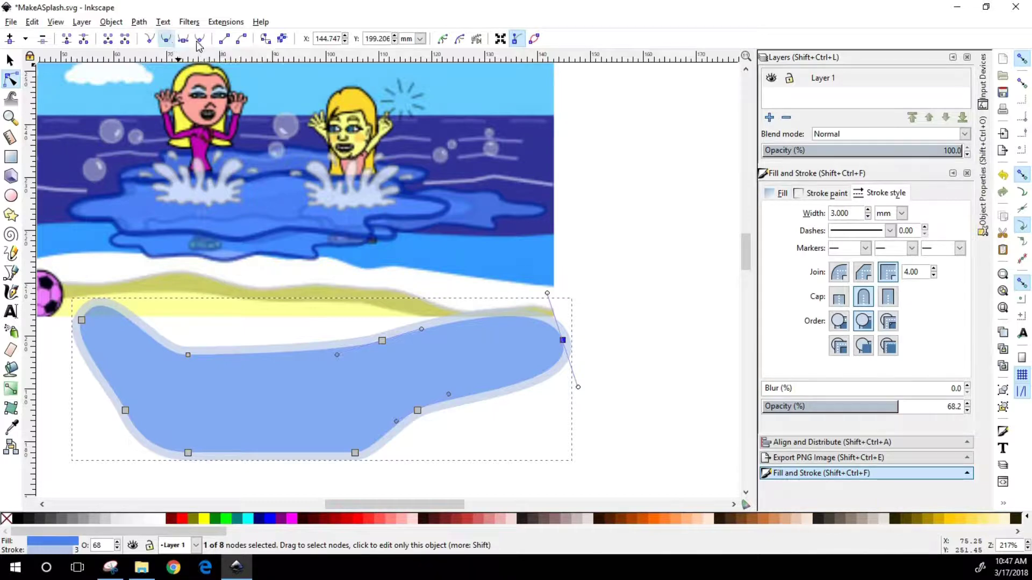
pyautogui.moveTo(571, 357); pyautogui.dragTo(583, 399)
pyautogui.moveTo(562, 340); pyautogui.dragTo(603, 334)
pyautogui.moveTo(622, 392); pyautogui.dragTo(594, 386)
pyautogui.moveTo(611, 287); pyautogui.dragTo(616, 250)
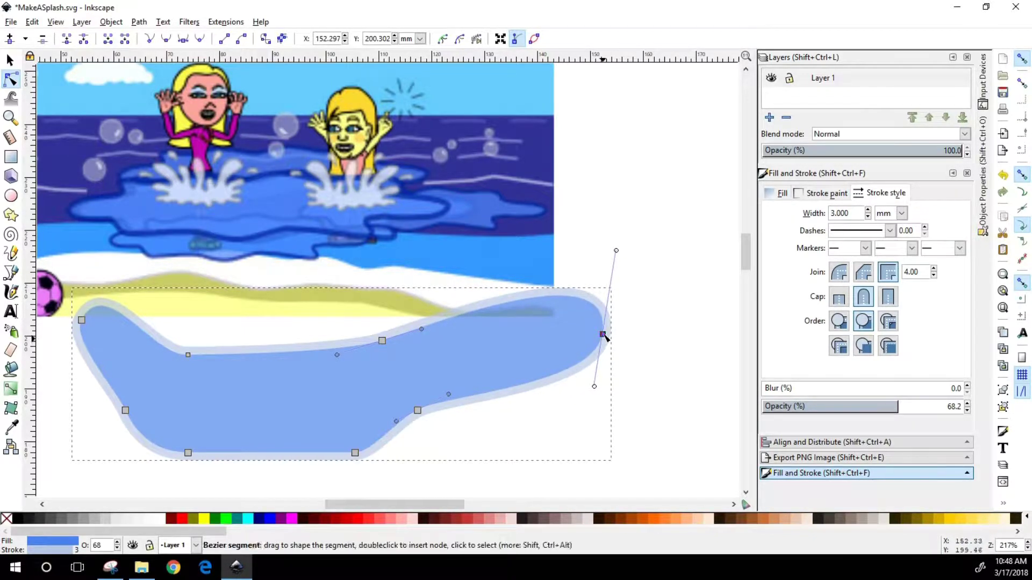
# Shift the two nodes beside the right tip outward and place the tip node at about X 145, Y 201 mm.
pyautogui.moveTo(523, 364); pyautogui.dragTo(517, 362)
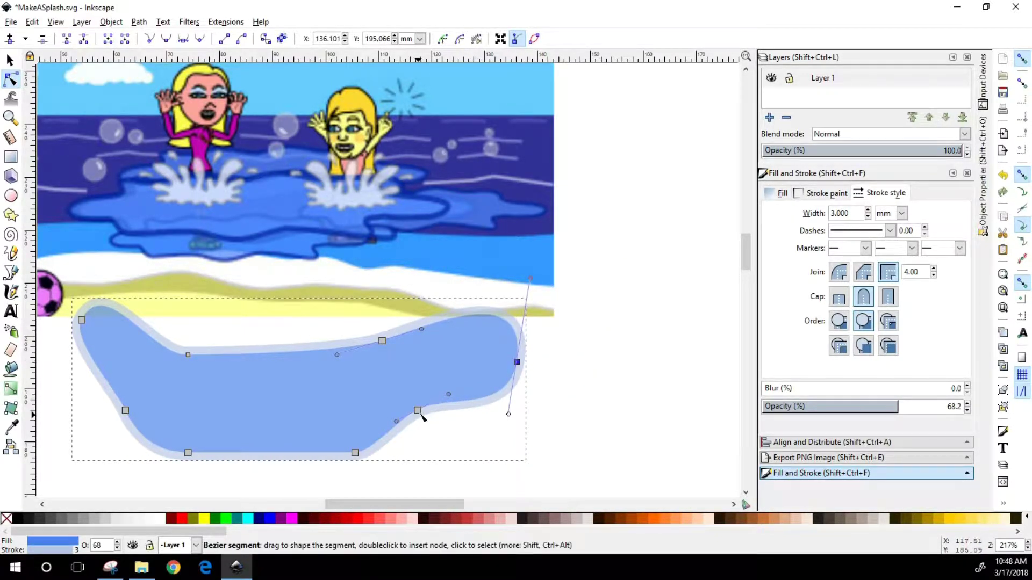
pyautogui.moveTo(421, 414); pyautogui.dragTo(446, 430)
pyautogui.moveTo(383, 341); pyautogui.dragTo(437, 353)
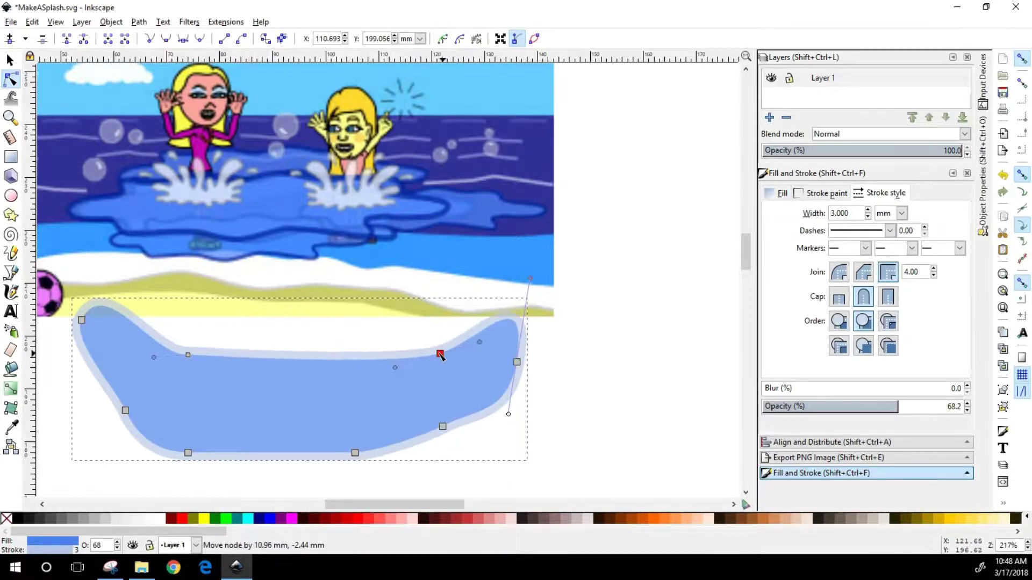
pyautogui.moveTo(517, 362); pyautogui.dragTo(561, 322)
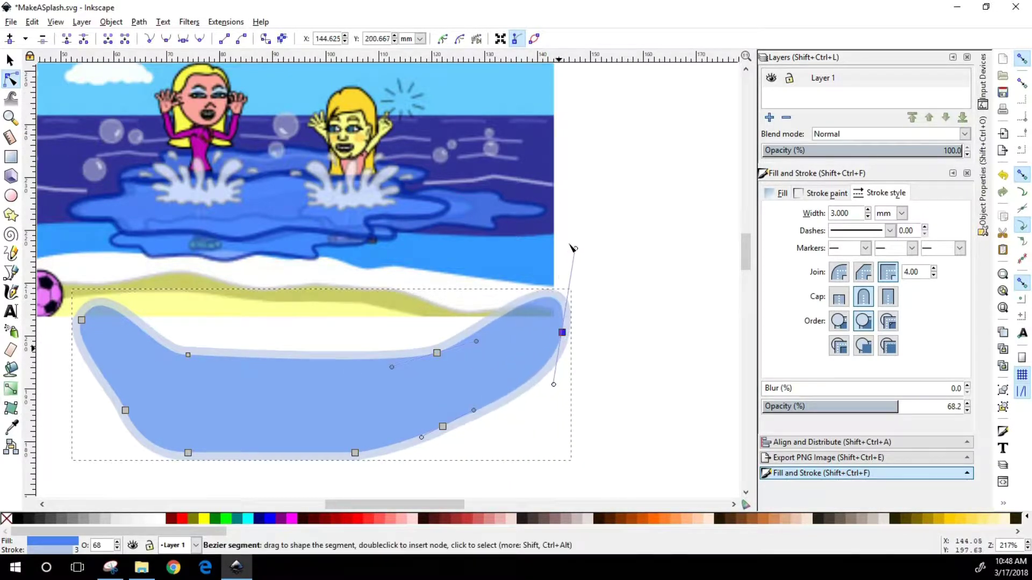
# Move the right tip node to about X 152, Y 194 mm and bend the adjoining handles into a rounded lobe with a hollow underside.
pyautogui.moveTo(577, 251)
pyautogui.mouseDown()
pyautogui.moveTo(566, 323)
pyautogui.moveTo(586, 371)
pyautogui.moveTo(572, 266)
pyautogui.mouseUp()
pyautogui.moveTo(562, 332); pyautogui.dragTo(575, 320)
pyautogui.moveTo(509, 398); pyautogui.dragTo(504, 365)
pyautogui.moveTo(577, 322); pyautogui.dragTo(589, 346)
pyautogui.moveTo(625, 268); pyautogui.dragTo(631, 274)
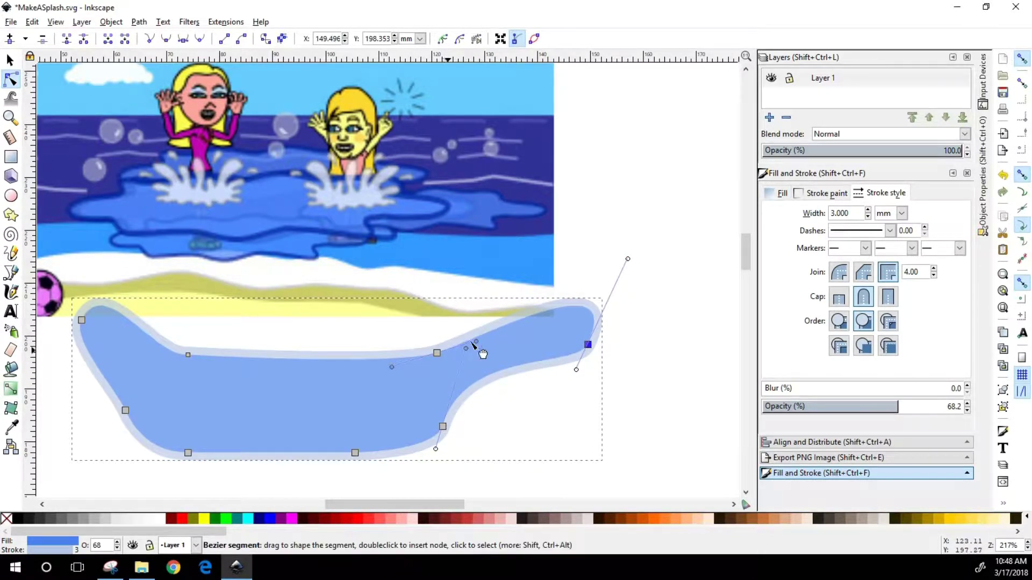
pyautogui.moveTo(467, 349); pyautogui.dragTo(512, 315)
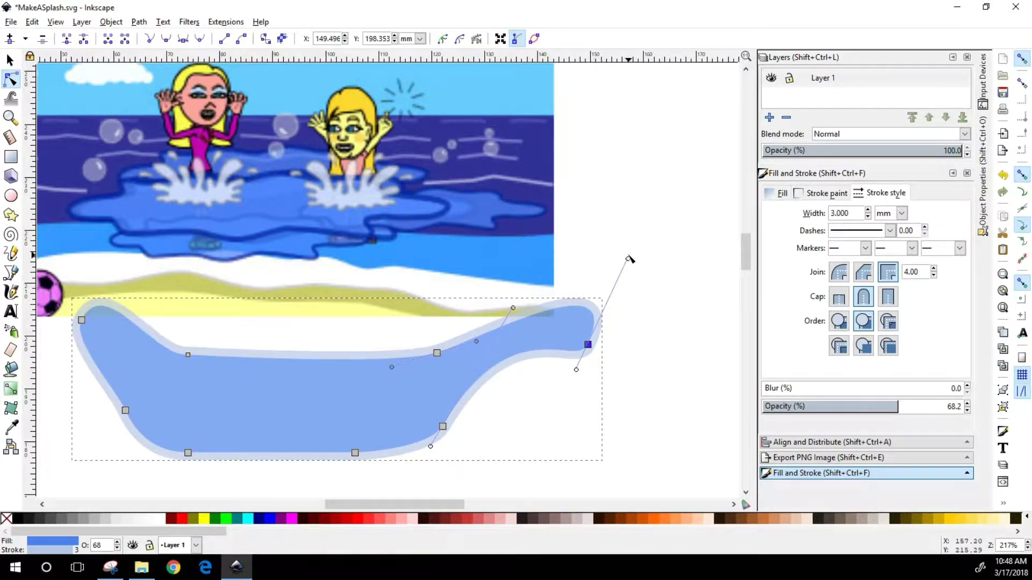
pyautogui.click(589, 355)
pyautogui.click(588, 345)
pyautogui.moveTo(588, 344); pyautogui.dragTo(602, 370)
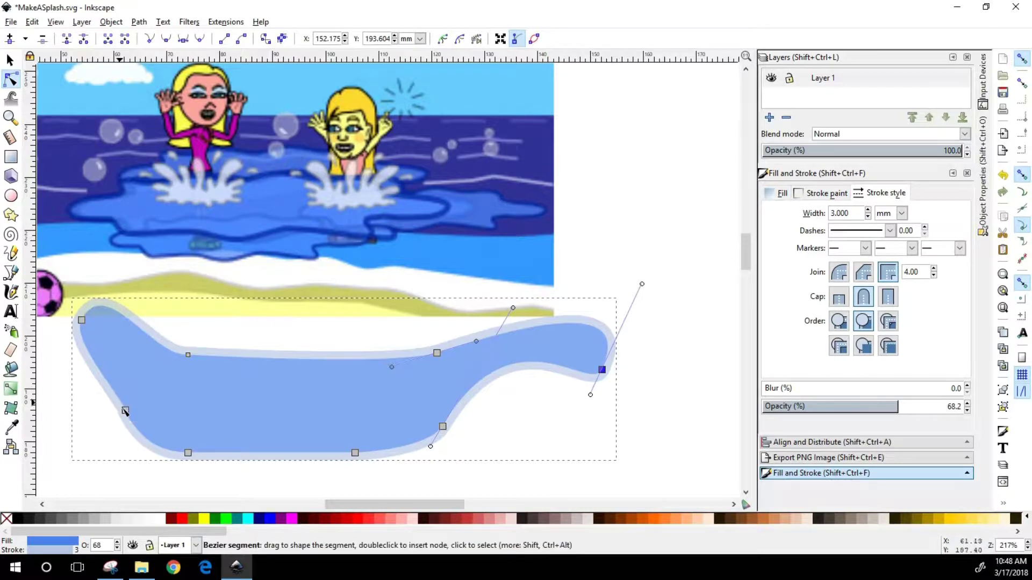
# Move the lower-left node to about X 66, Y 187 mm and the left tip node to about X 53, Y 193 mm, reshaping its handles.
pyautogui.moveTo(125, 411); pyautogui.dragTo(143, 403)
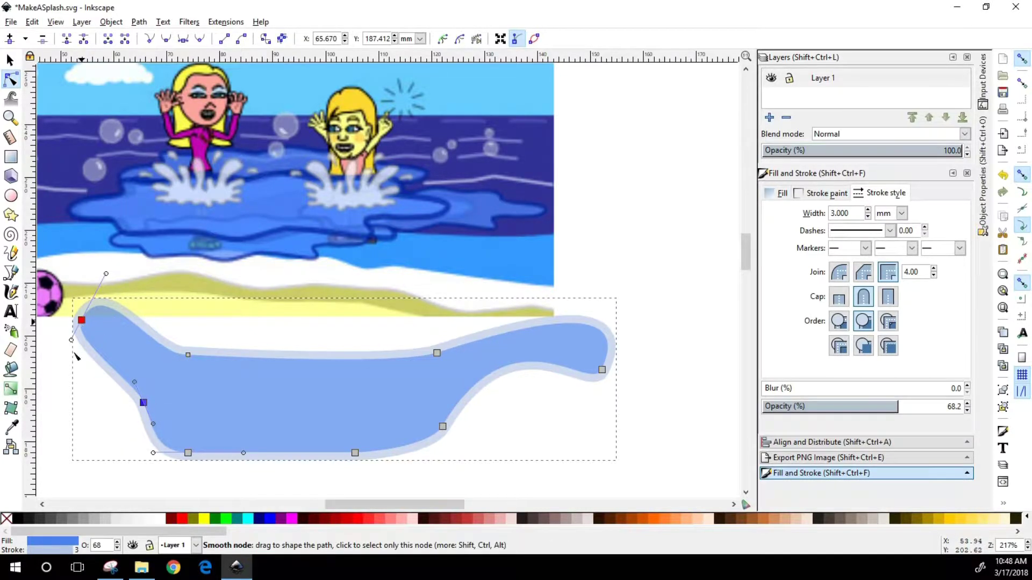
pyautogui.moveTo(81, 320); pyautogui.dragTo(73, 354)
pyautogui.moveTo(98, 308); pyautogui.dragTo(60, 292)
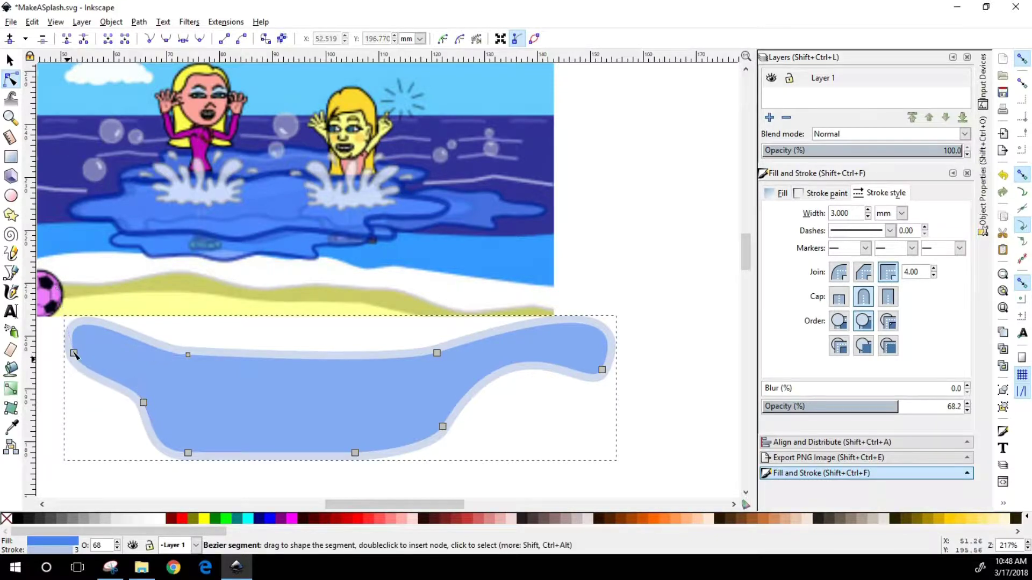
pyautogui.moveTo(73, 354); pyautogui.dragTo(75, 376)
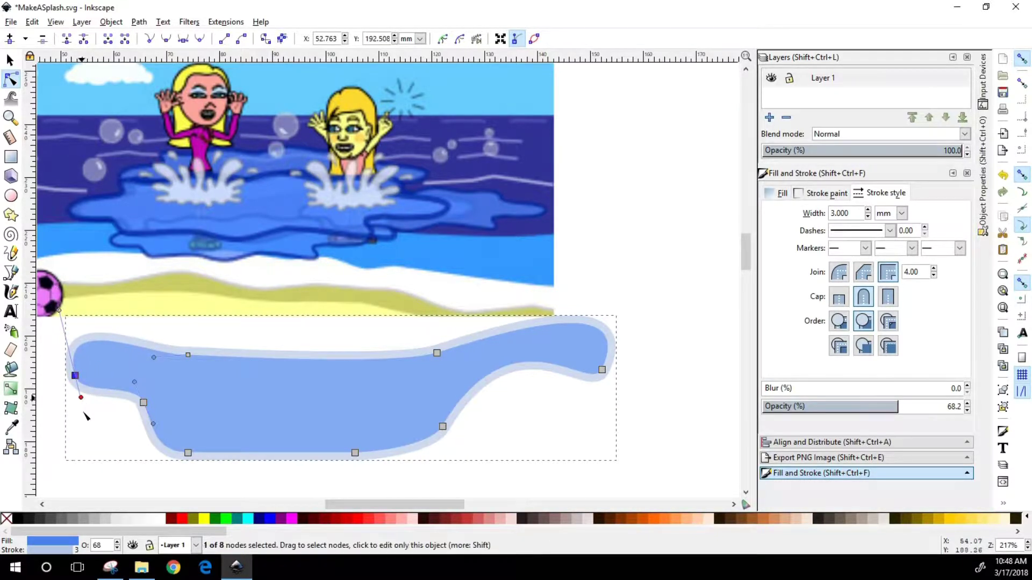
# Pull the two lower-left nodes inward and raise the bottom middle node to about X 106, Y 187 mm to make the lower edge wavy.
pyautogui.moveTo(149, 402); pyautogui.dragTo(189, 390)
pyautogui.moveTo(188, 453); pyautogui.dragTo(267, 419)
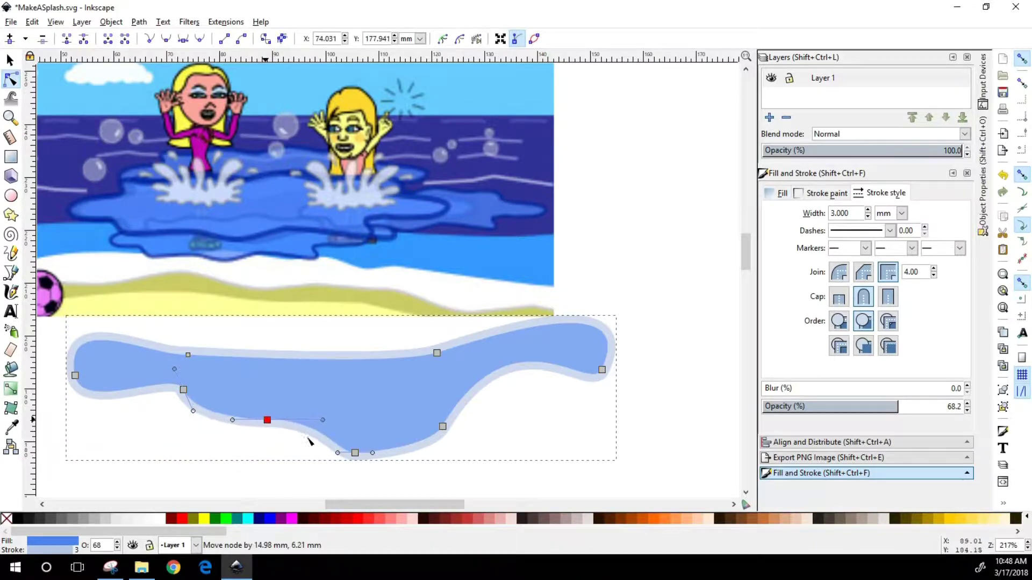
pyautogui.moveTo(354, 454); pyautogui.dragTo(356, 404)
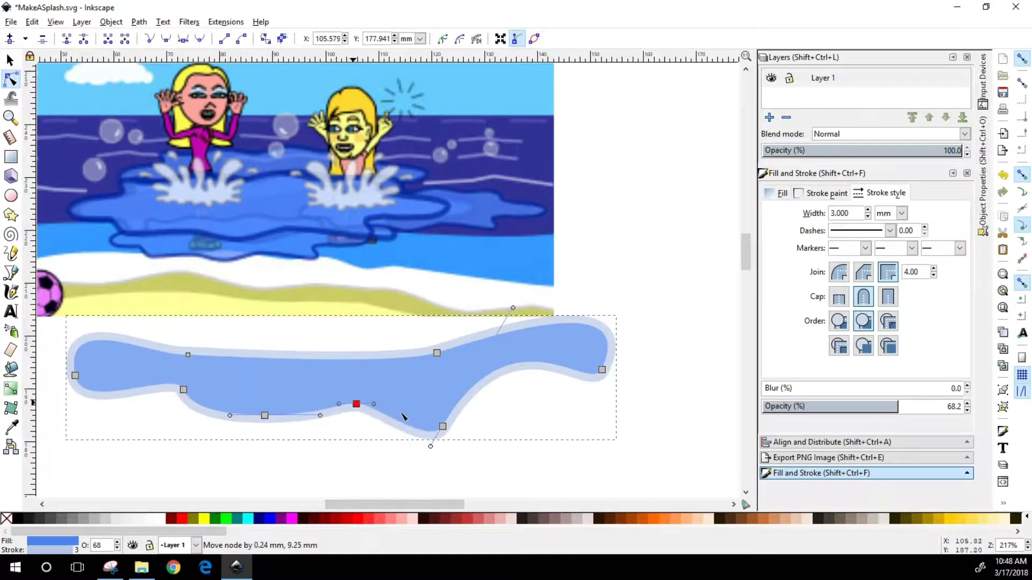
# Place the lower-right node at about X 123, Y 183 mm, the left tip at X 52, Y 199 mm and the upper-right node at X 127, Y 196 mm.
pyautogui.moveTo(448, 426); pyautogui.dragTo(451, 427)
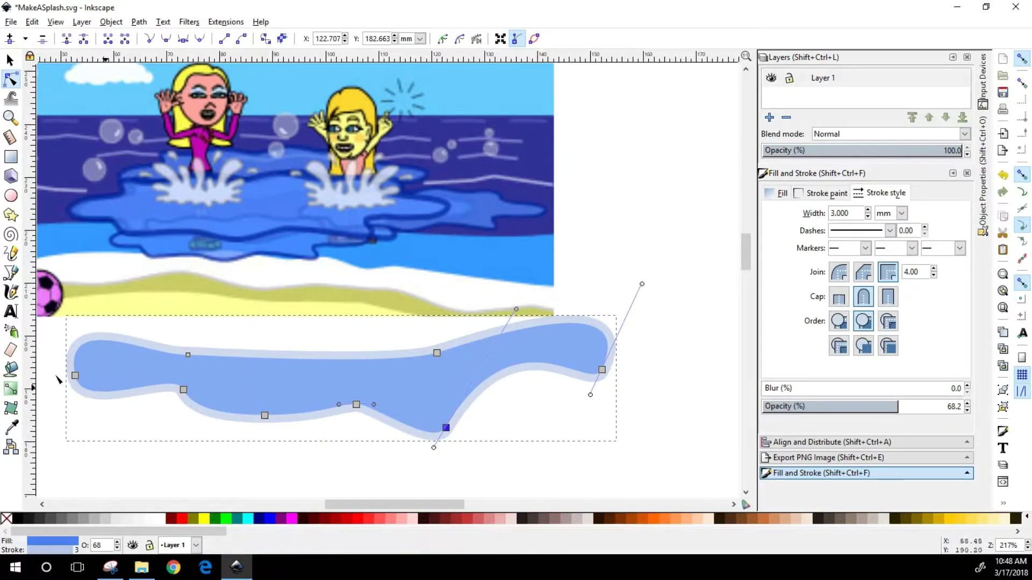
pyautogui.moveTo(76, 376); pyautogui.dragTo(48, 262)
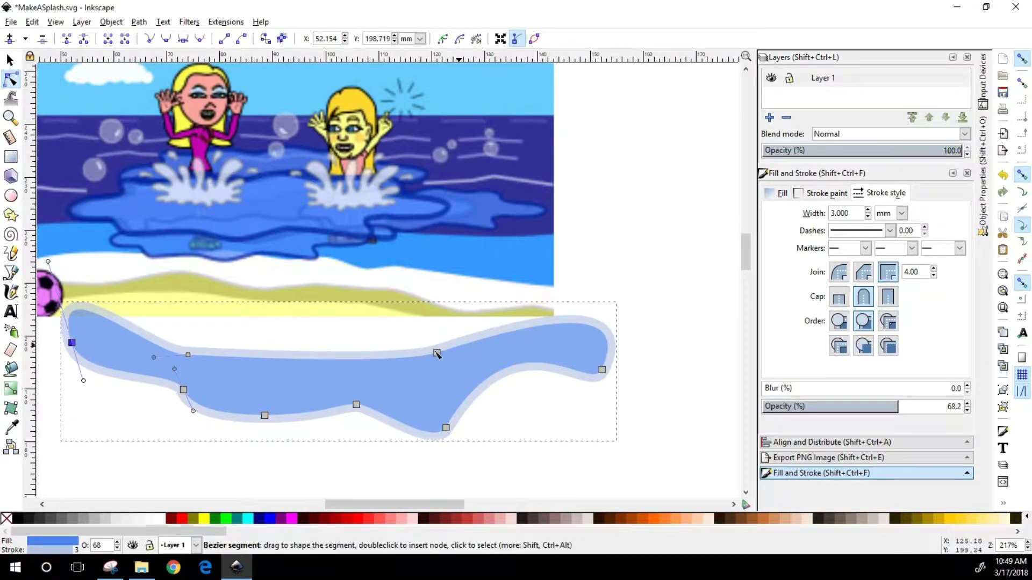
pyautogui.moveTo(437, 354); pyautogui.dragTo(466, 357)
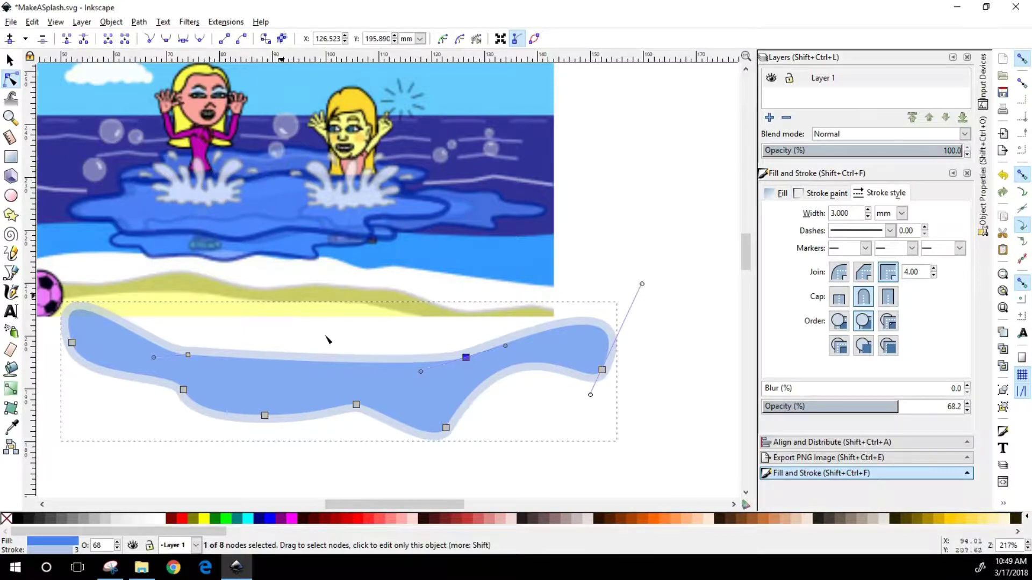
# Insert three nodes along the top edge, raising the middle one and pulling the outer two in below it to form a narrow finger.
pyautogui.click(332, 358)
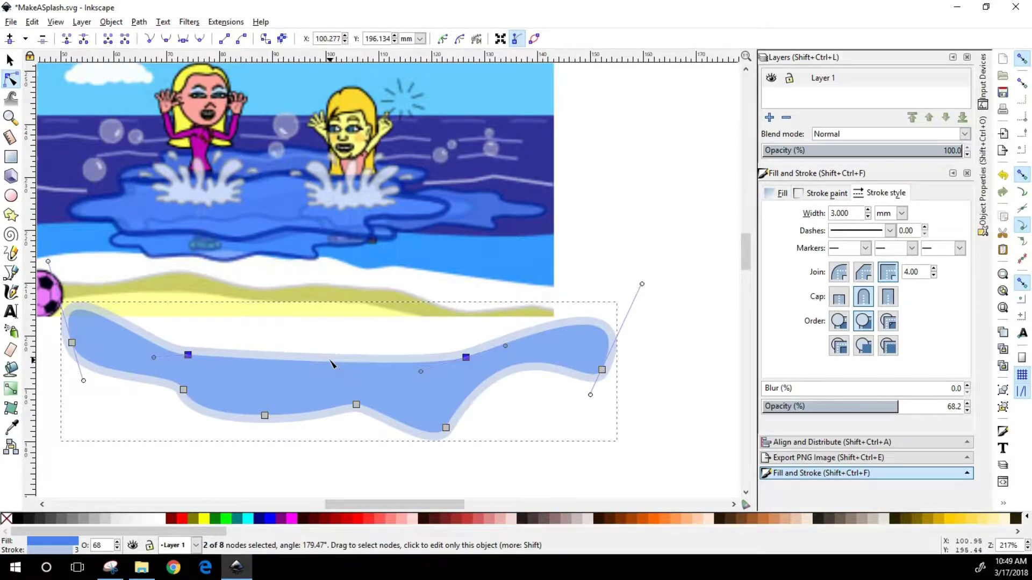
pyautogui.doubleClick(332, 362)
pyautogui.moveTo(331, 361); pyautogui.dragTo(333, 328)
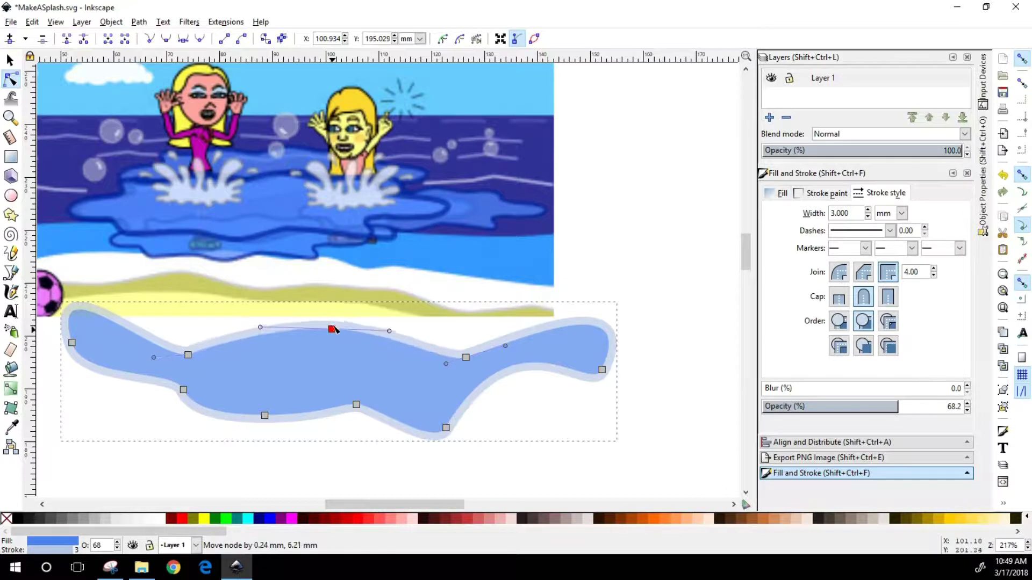
pyautogui.click(254, 342)
pyautogui.doubleClick(251, 337)
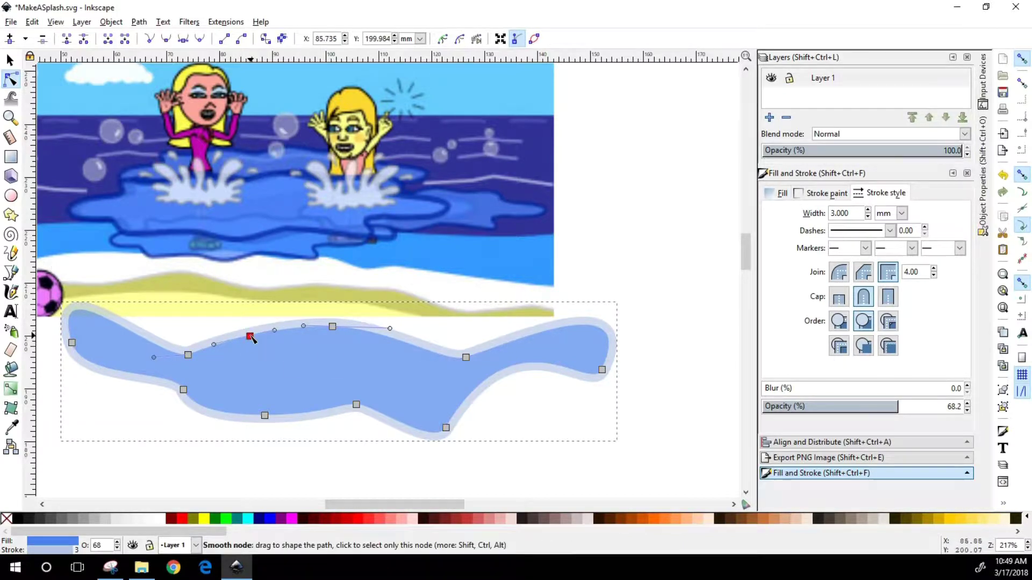
pyautogui.moveTo(250, 336); pyautogui.dragTo(303, 374)
pyautogui.click(409, 347)
pyautogui.doubleClick(410, 346)
pyautogui.moveTo(410, 347); pyautogui.dragTo(340, 375)
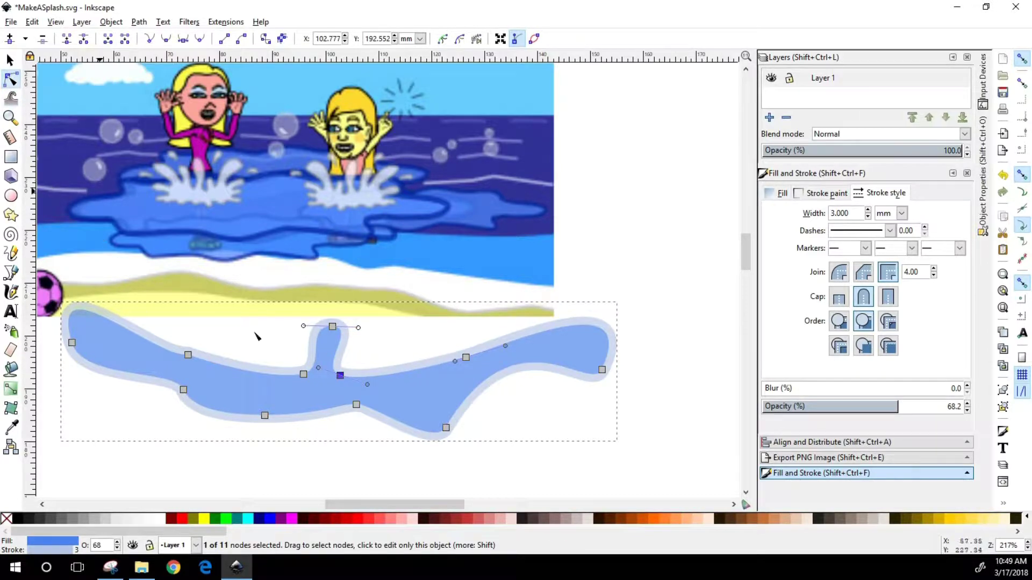
# Stretch the finger's tip node up to about X 102, Y 218 mm and adjust a handle at its base.
pyautogui.moveTo(332, 326); pyautogui.dragTo(406, 263)
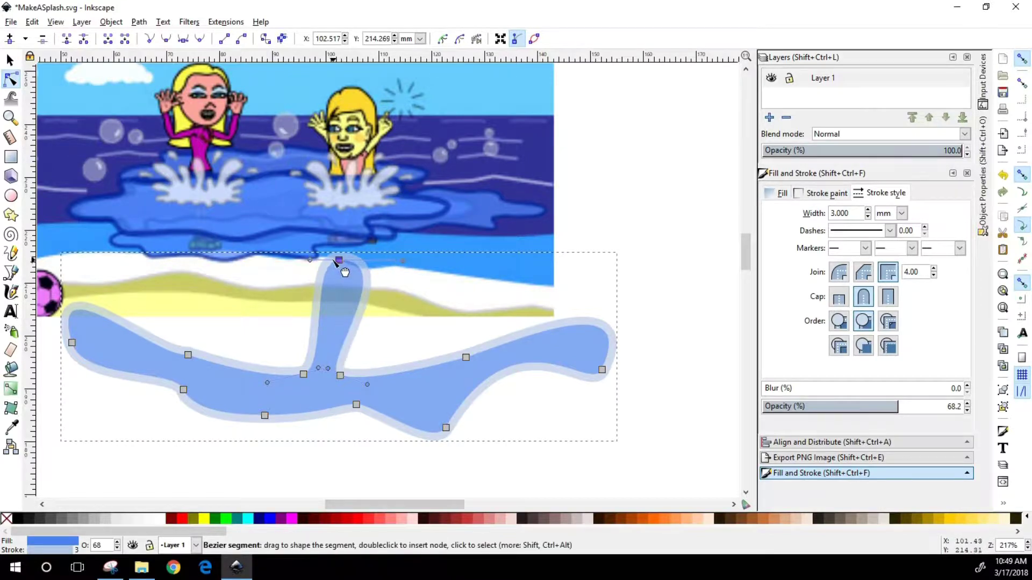
pyautogui.moveTo(338, 260); pyautogui.dragTo(335, 238)
pyautogui.click(304, 375)
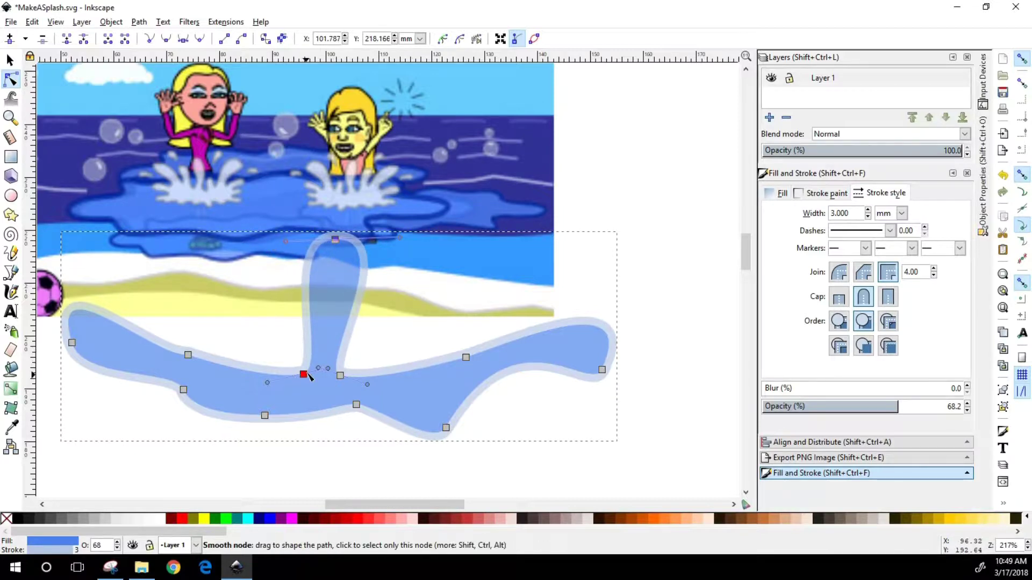
pyautogui.moveTo(318, 368); pyautogui.dragTo(325, 304)
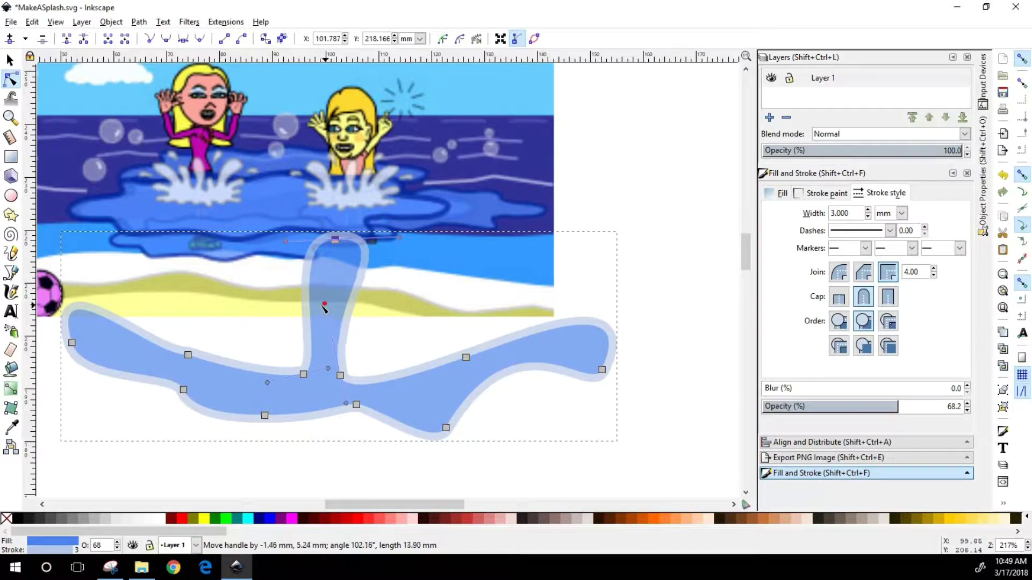
# Insert two nodes right of the finger, raise one to about X 126, Y 216 mm as a second finger and round its tip.
pyautogui.doubleClick(382, 382)
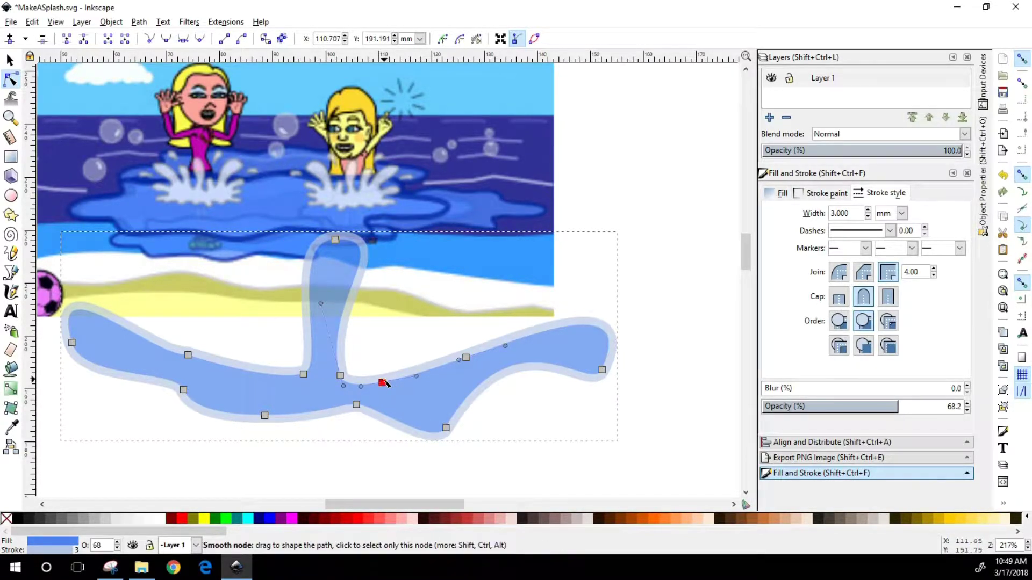
pyautogui.moveTo(376, 384); pyautogui.dragTo(380, 382)
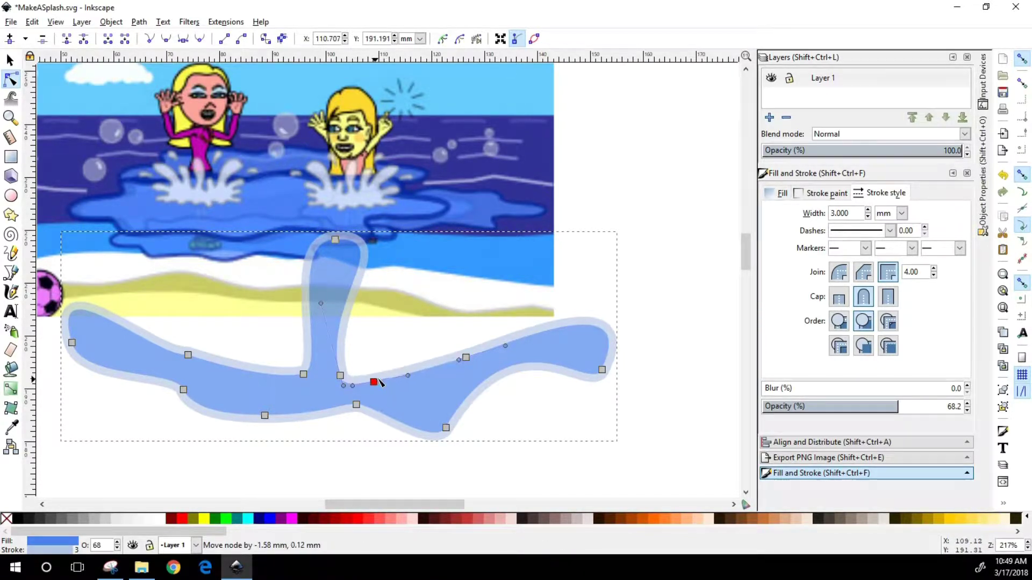
pyautogui.doubleClick(418, 372)
pyautogui.moveTo(418, 371); pyautogui.dragTo(461, 251)
pyautogui.moveTo(462, 359); pyautogui.dragTo(441, 369)
pyautogui.click(461, 251)
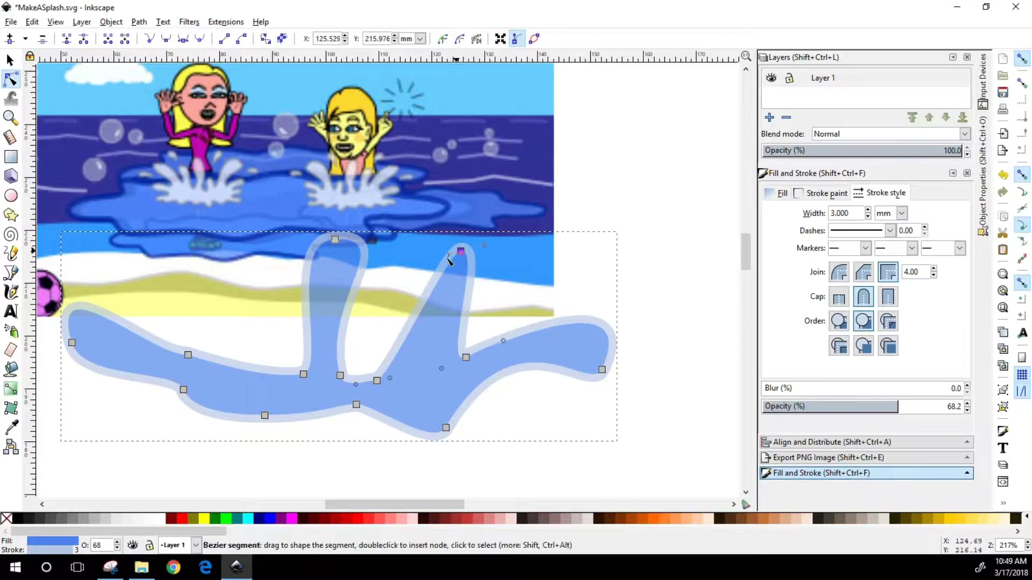
pyautogui.moveTo(444, 255); pyautogui.dragTo(470, 269)
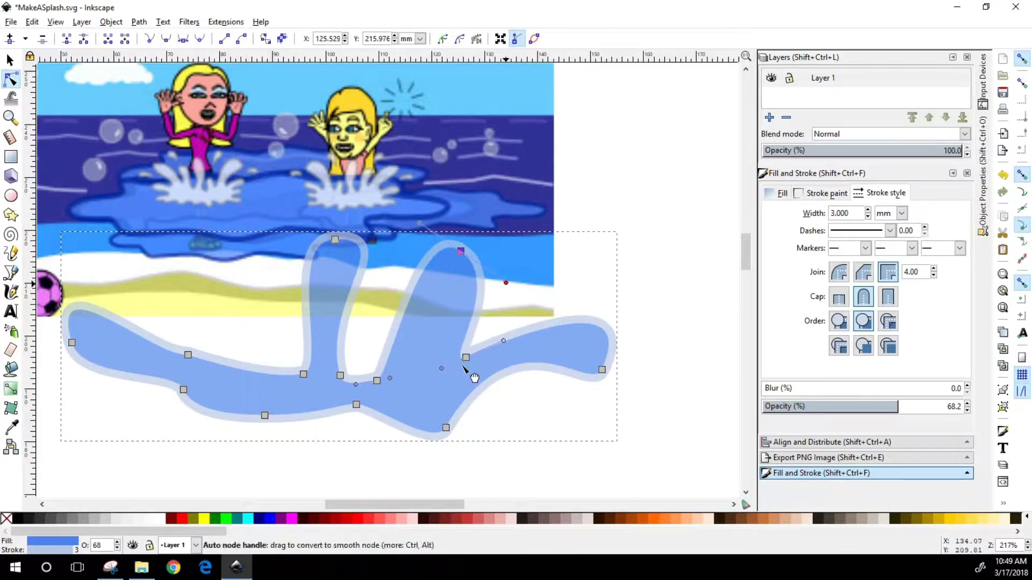
# Narrow the second finger's base with a new node on its right side, and slant its tip to about X 135, Y 214 mm.
pyautogui.doubleClick(466, 336)
pyautogui.moveTo(467, 337); pyautogui.dragTo(410, 379)
pyautogui.moveTo(460, 251); pyautogui.dragTo(524, 277)
pyautogui.moveTo(469, 232); pyautogui.dragTo(424, 227)
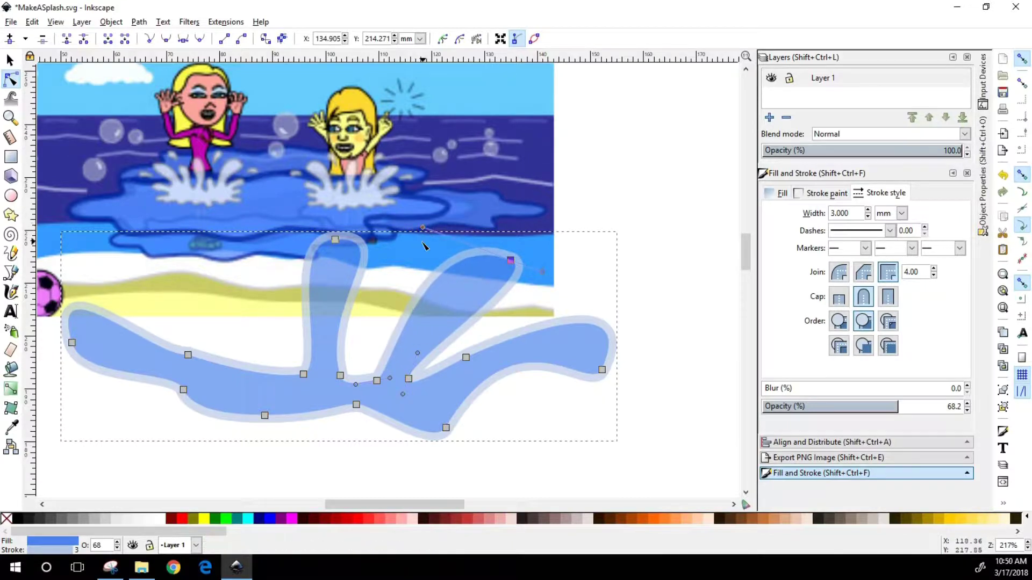
# Insert a node between the two fingers, raise it to about X 110, Y 202 mm as a small finger and shape its handles.
pyautogui.doubleClick(363, 382)
pyautogui.moveTo(363, 382); pyautogui.dragTo(400, 335)
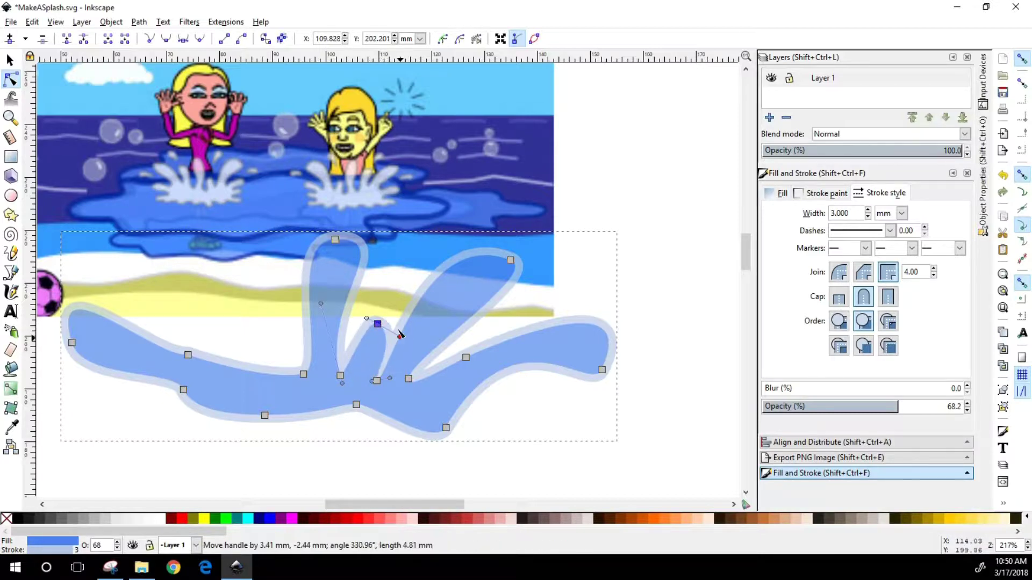
pyautogui.moveTo(368, 378)
pyautogui.mouseDown()
pyautogui.moveTo(353, 380)
pyautogui.moveTo(365, 376)
pyautogui.moveTo(350, 369)
pyautogui.mouseUp()
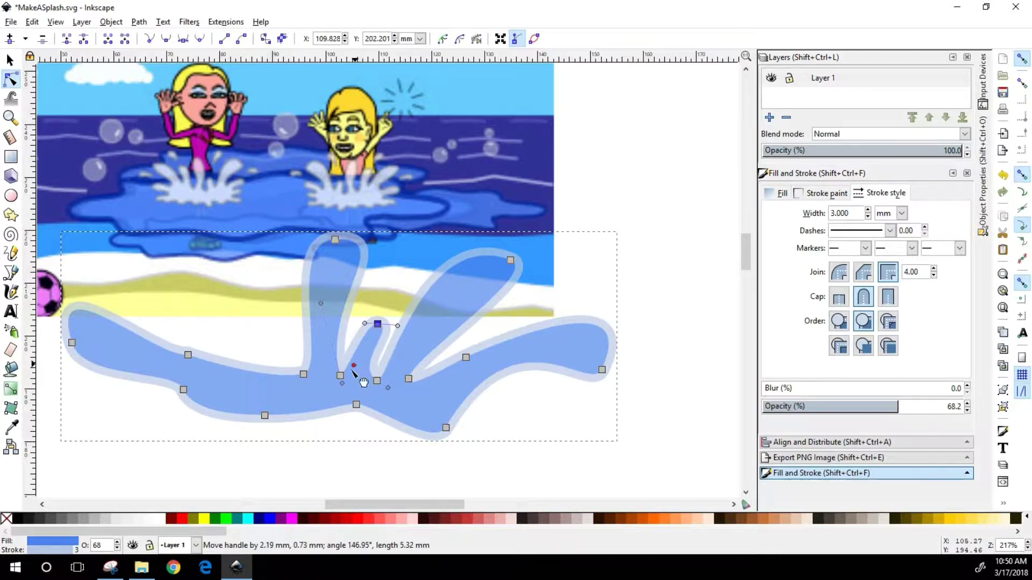
# Refine the small finger's curve, extend its tip to about X 112, Y 205 mm, and shift the right finger's tip outward.
pyautogui.click(341, 375)
pyautogui.moveTo(342, 384)
pyautogui.mouseDown()
pyautogui.moveTo(353, 396)
pyautogui.moveTo(354, 380)
pyautogui.mouseUp()
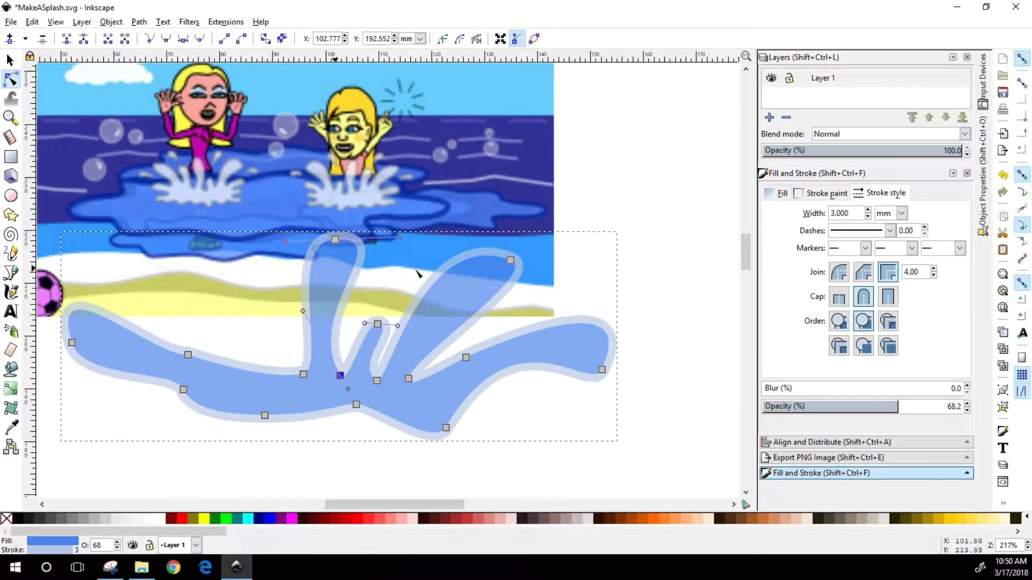
pyautogui.moveTo(360, 323); pyautogui.dragTo(349, 324)
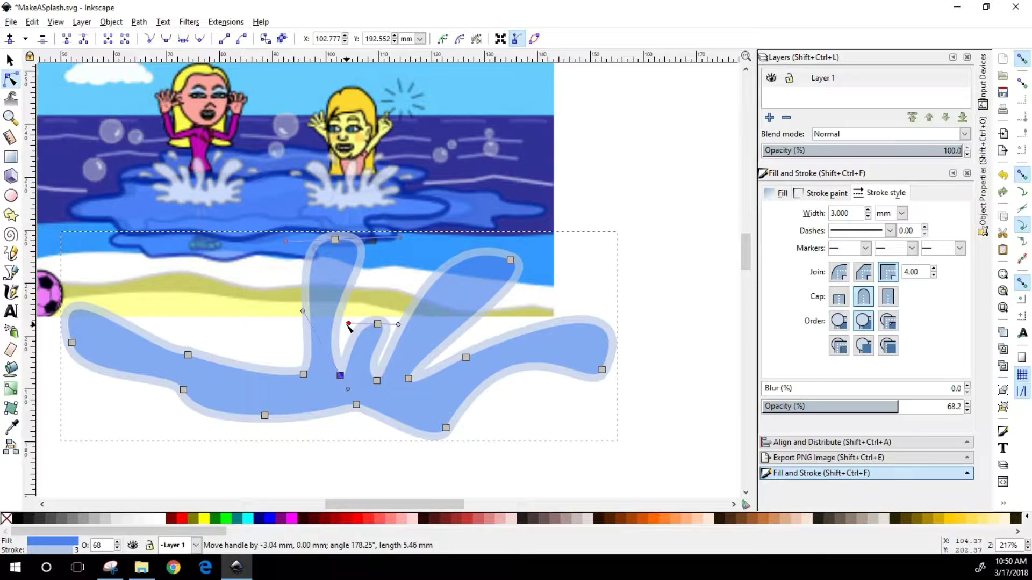
pyautogui.moveTo(341, 376); pyautogui.dragTo(338, 376)
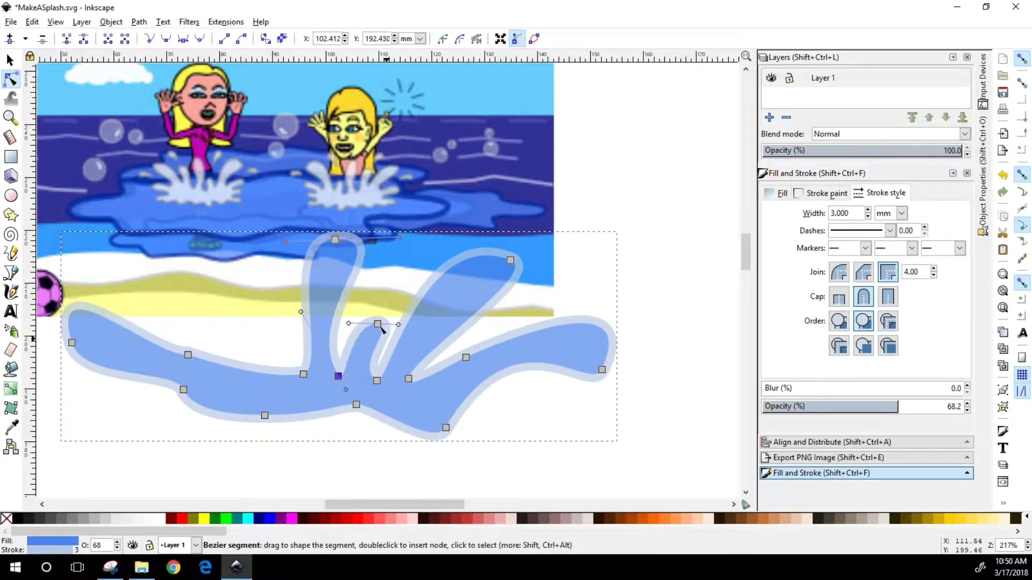
pyautogui.moveTo(378, 323)
pyautogui.mouseDown()
pyautogui.moveTo(375, 305)
pyautogui.moveTo(387, 308)
pyautogui.mouseUp()
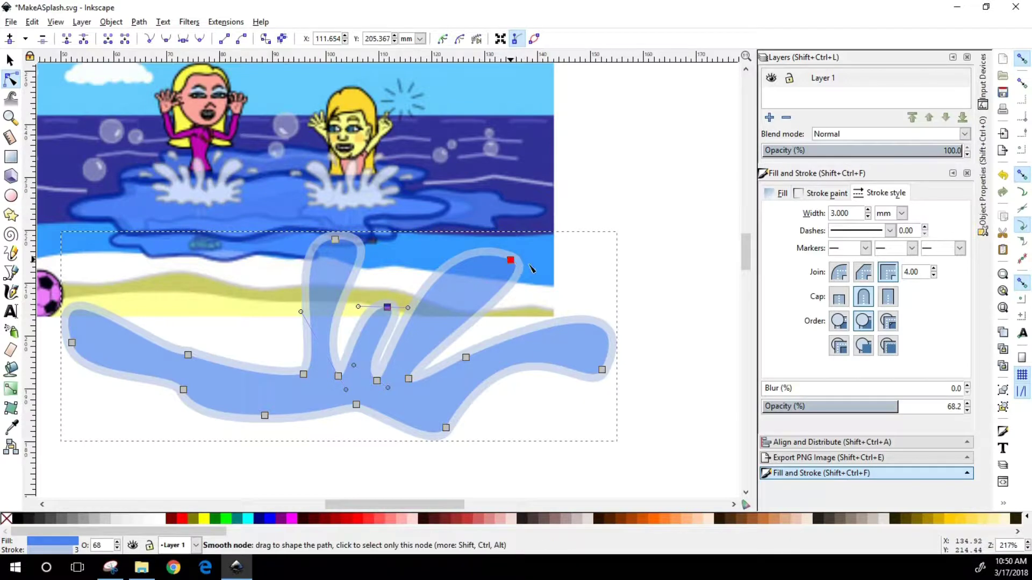
pyautogui.moveTo(511, 260); pyautogui.dragTo(530, 265)
# Form a left finger from three new top-edge nodes, raising the middle one and placing the left base node at about X 82, Y 197 mm.
pyautogui.doubleClick(280, 376)
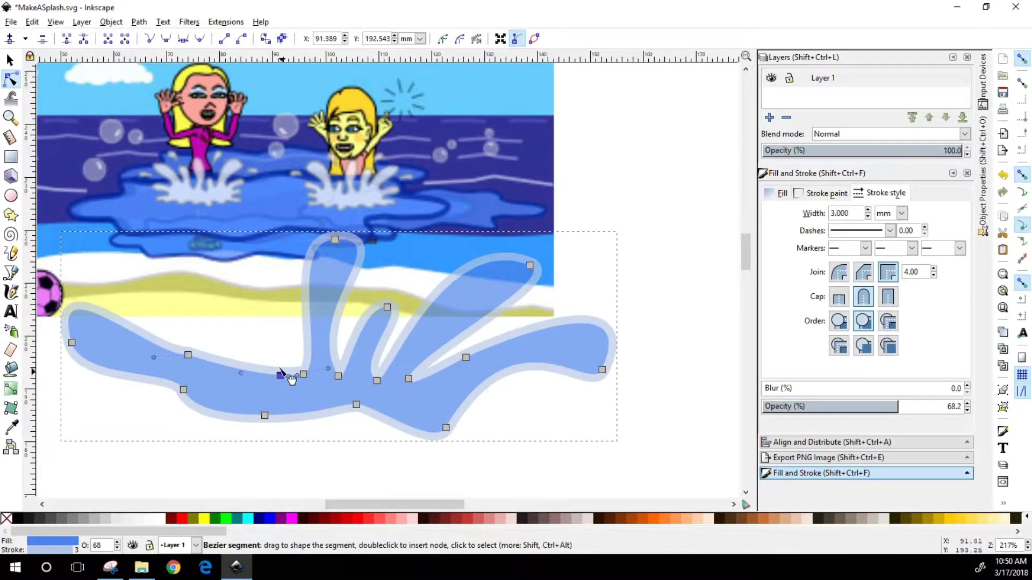
pyautogui.doubleClick(258, 373)
pyautogui.moveTo(258, 373); pyautogui.dragTo(201, 247)
pyautogui.doubleClick(184, 315)
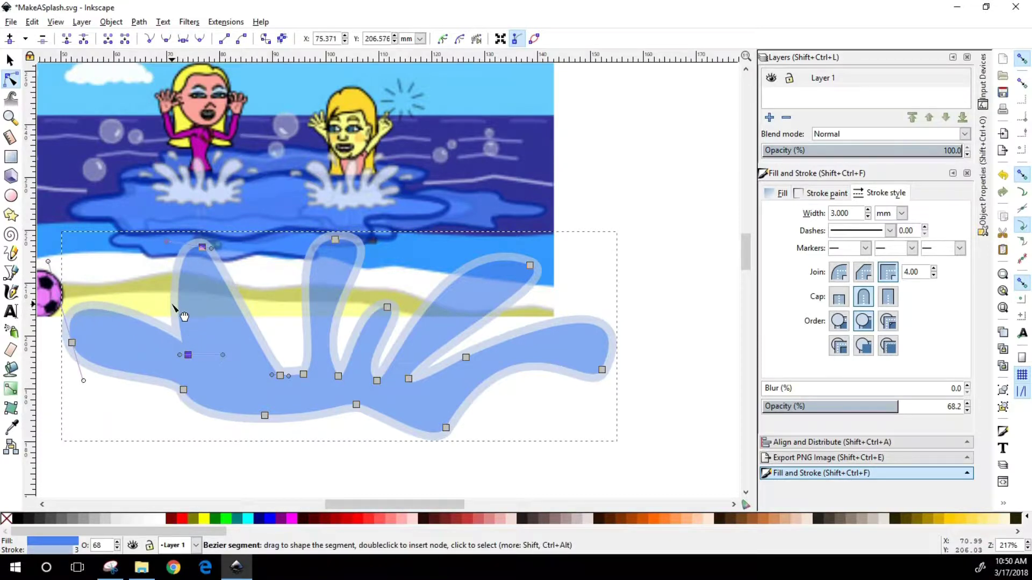
pyautogui.moveTo(175, 304); pyautogui.dragTo(208, 374)
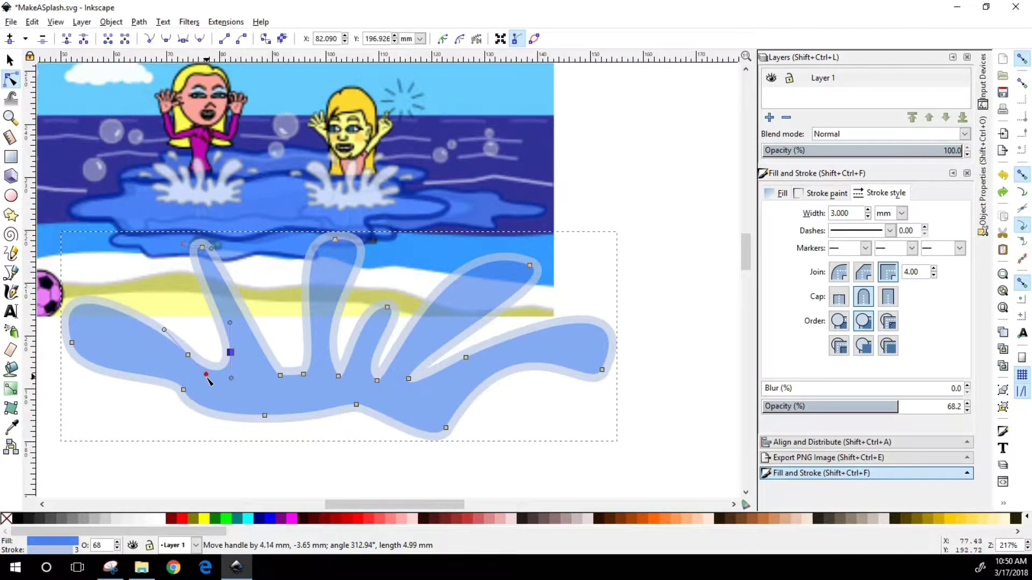
# Broaden and round the left finger's tip with its handles and move the tip node to about X 74, Y 213 mm.
pyautogui.moveTo(214, 387); pyautogui.dragTo(214, 386)
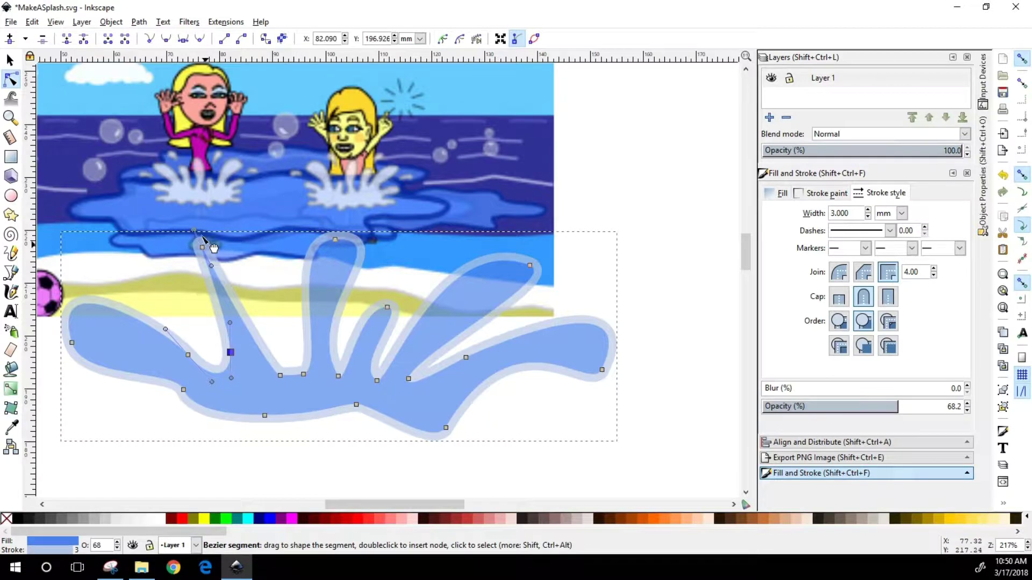
pyautogui.moveTo(195, 234); pyautogui.dragTo(128, 255)
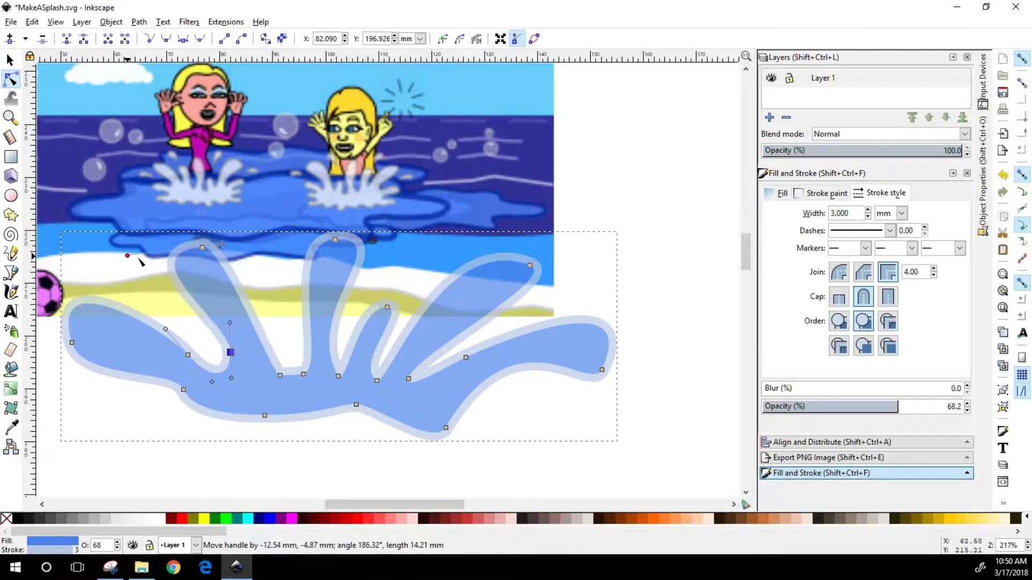
pyautogui.moveTo(203, 248); pyautogui.dragTo(256, 257)
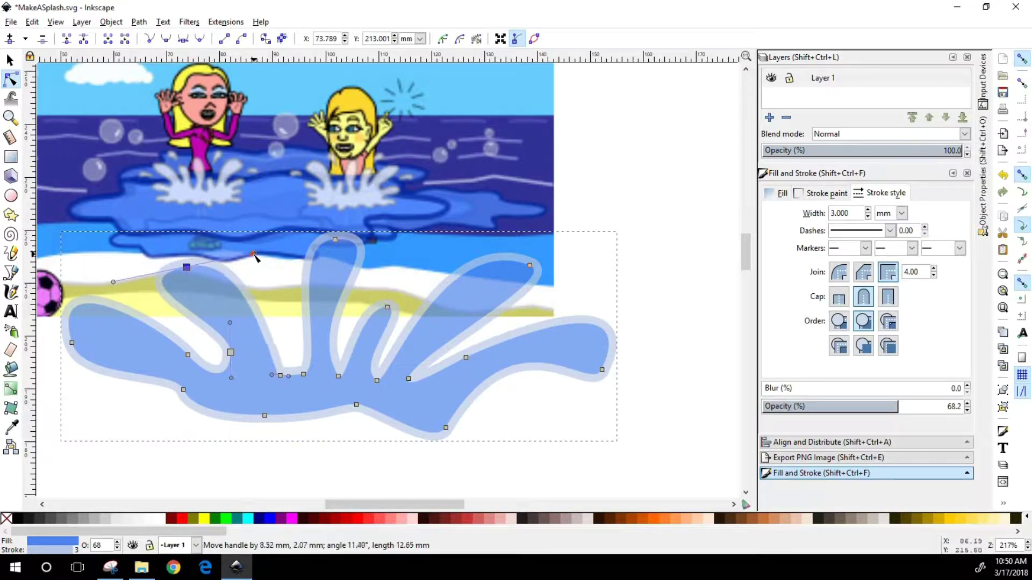
# Form a narrow finger between the left and tallest fingers from two new nodes, with its tip at about X 90, Y 210 mm.
pyautogui.doubleClick(269, 341)
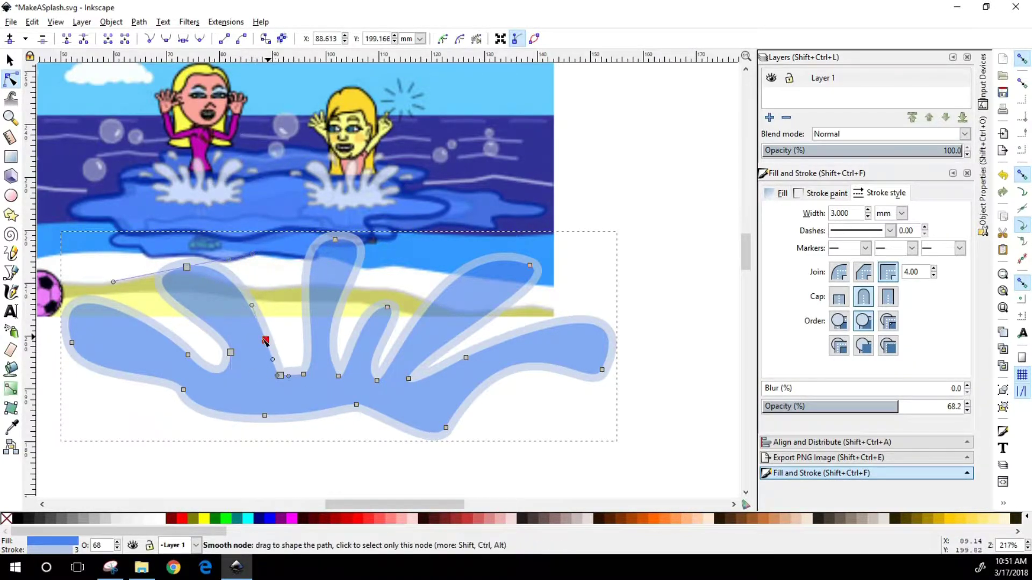
pyautogui.moveTo(267, 340); pyautogui.dragTo(274, 283)
pyautogui.doubleClick(270, 352)
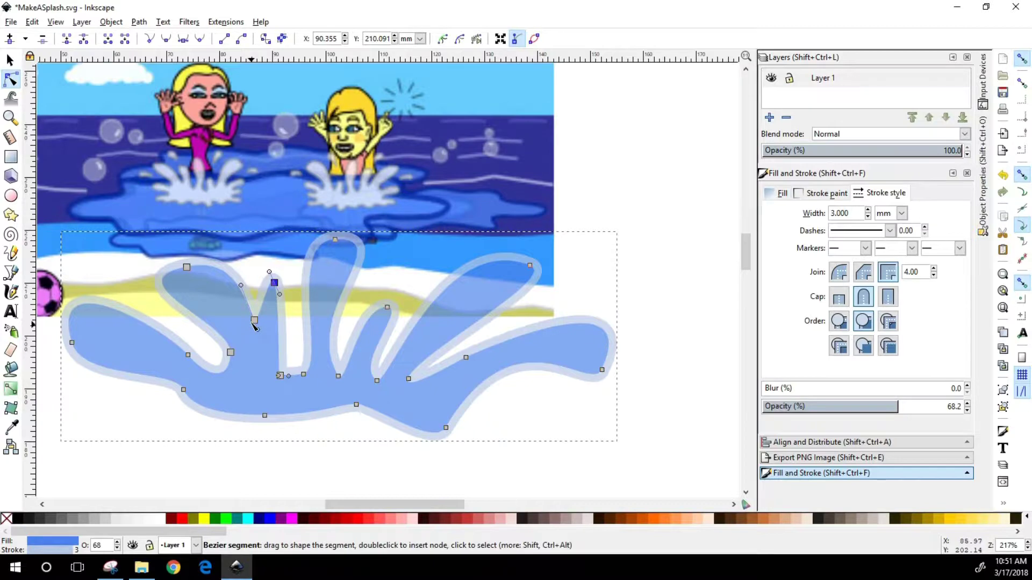
pyautogui.moveTo(255, 321); pyautogui.dragTo(275, 369)
pyautogui.moveTo(270, 273); pyautogui.dragTo(241, 286)
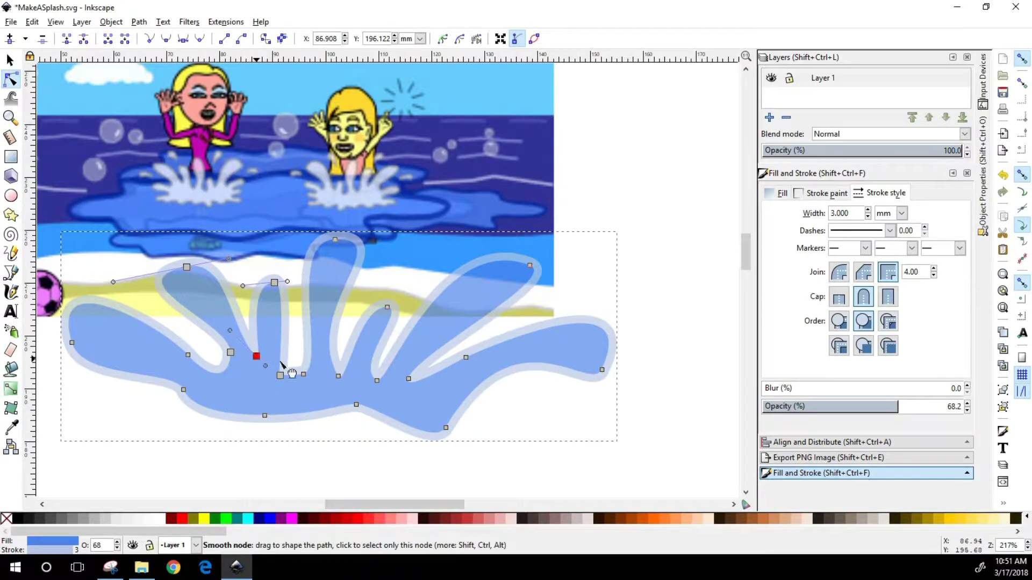
pyautogui.moveTo(281, 375); pyautogui.dragTo(328, 368)
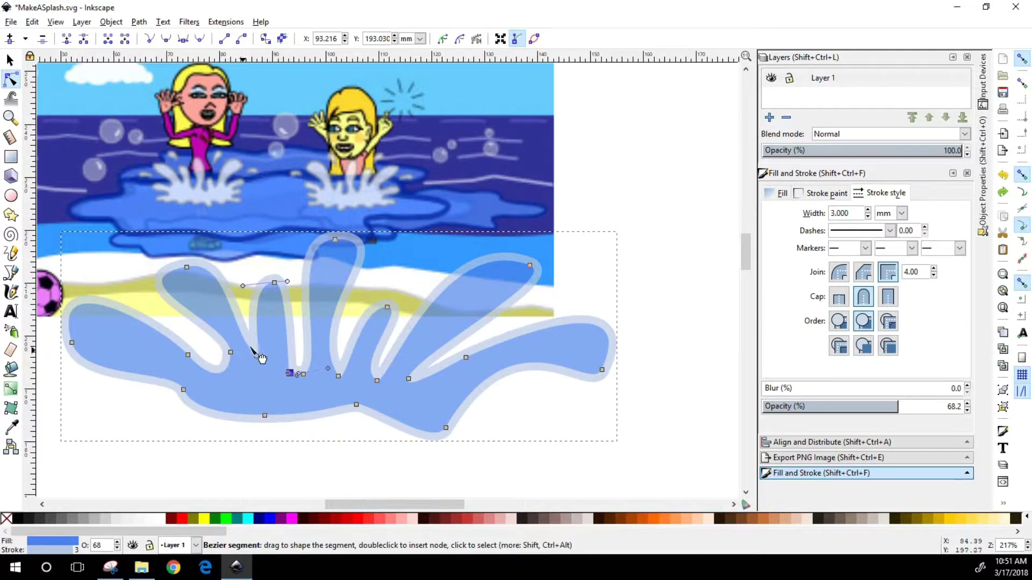
# Widen the new finger toward its tip at about X 89, Y 210 mm and lean the left finger out to about X 70, Y 213 mm.
pyautogui.moveTo(259, 363); pyautogui.dragTo(269, 384)
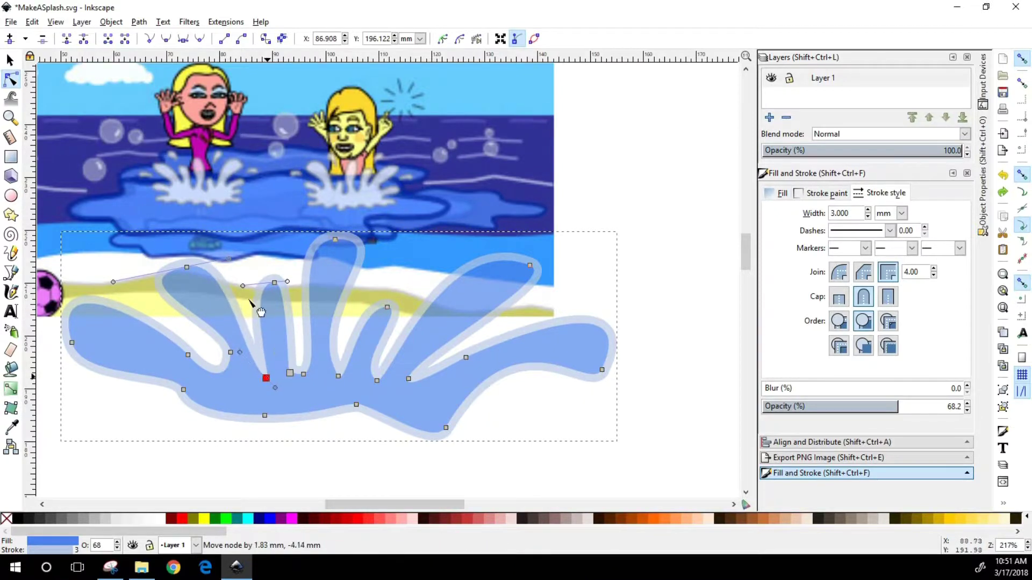
pyautogui.moveTo(235, 289); pyautogui.dragTo(264, 283)
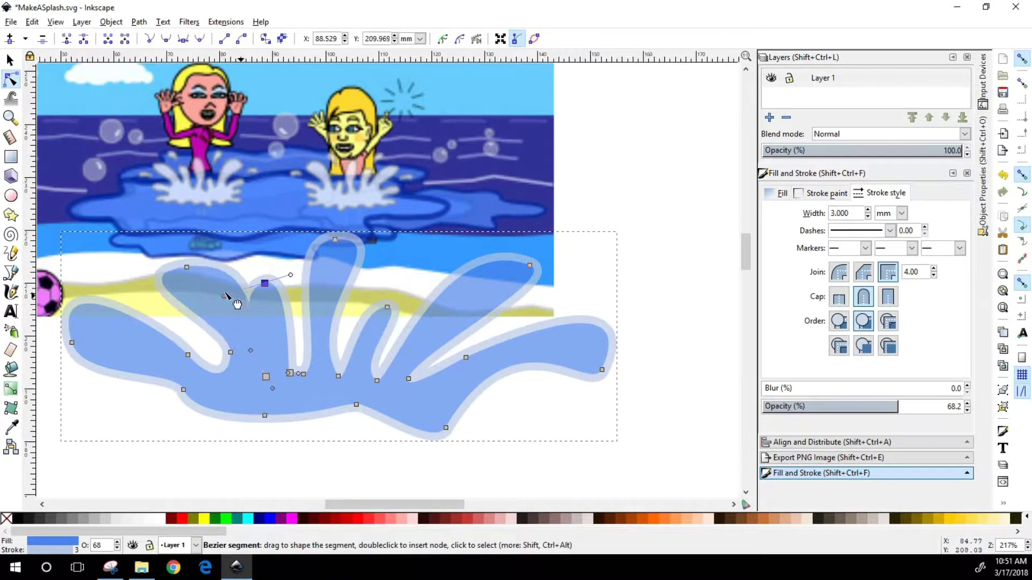
pyautogui.moveTo(194, 269); pyautogui.dragTo(176, 272)
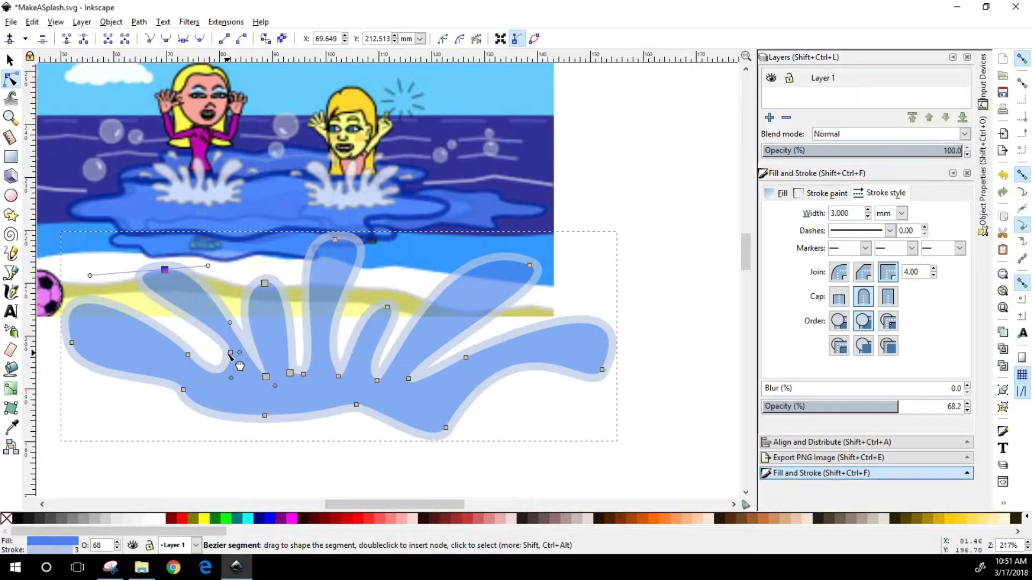
pyautogui.moveTo(231, 367)
pyautogui.mouseDown()
pyautogui.moveTo(230, 357)
pyautogui.moveTo(226, 385)
pyautogui.mouseUp()
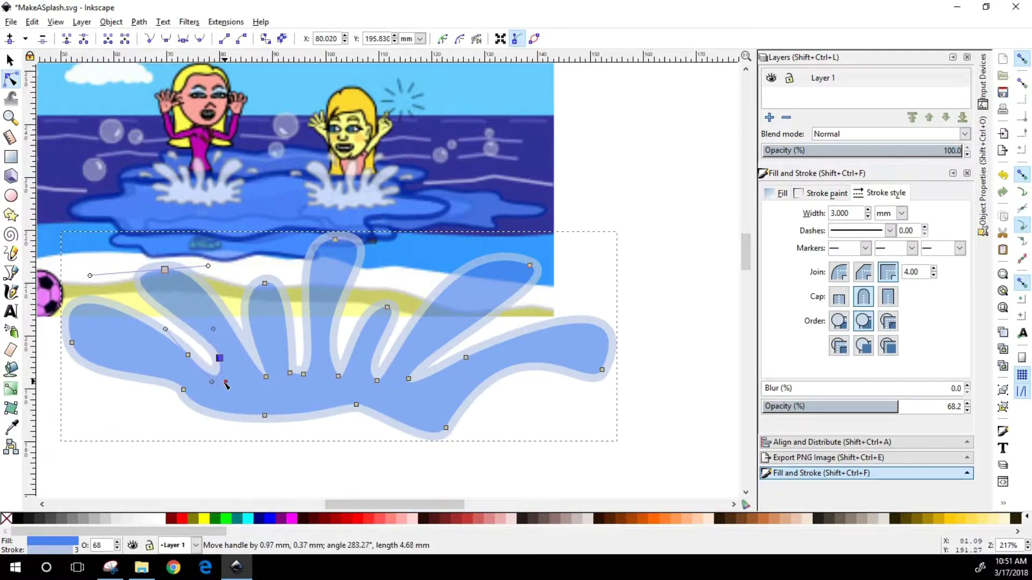
# Insert a base node at about X 86, Y 193 mm left of the narrow finger and shift that finger's tip to the left.
pyautogui.click(265, 377)
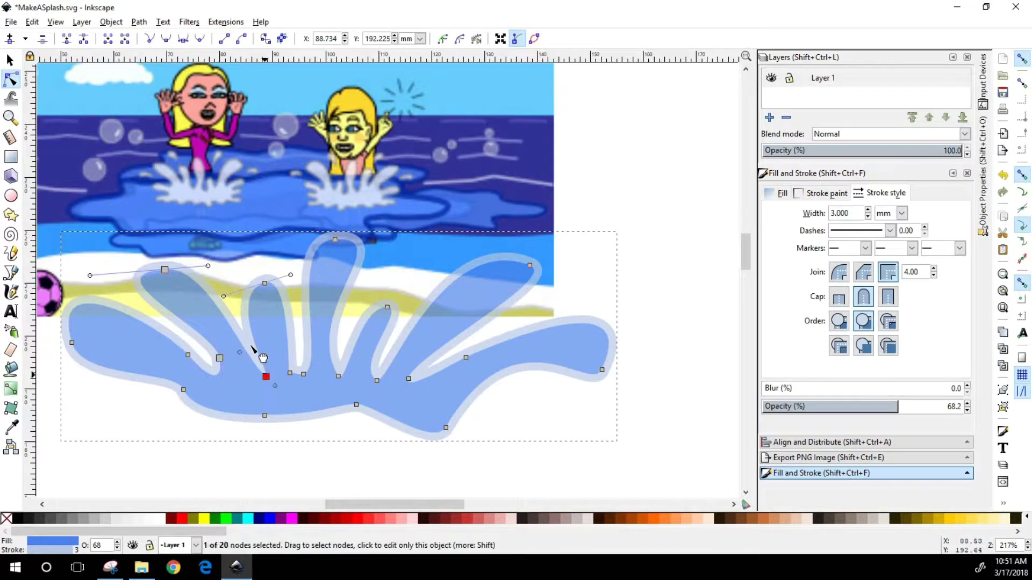
pyautogui.doubleClick(255, 346)
pyautogui.moveTo(256, 346); pyautogui.dragTo(253, 373)
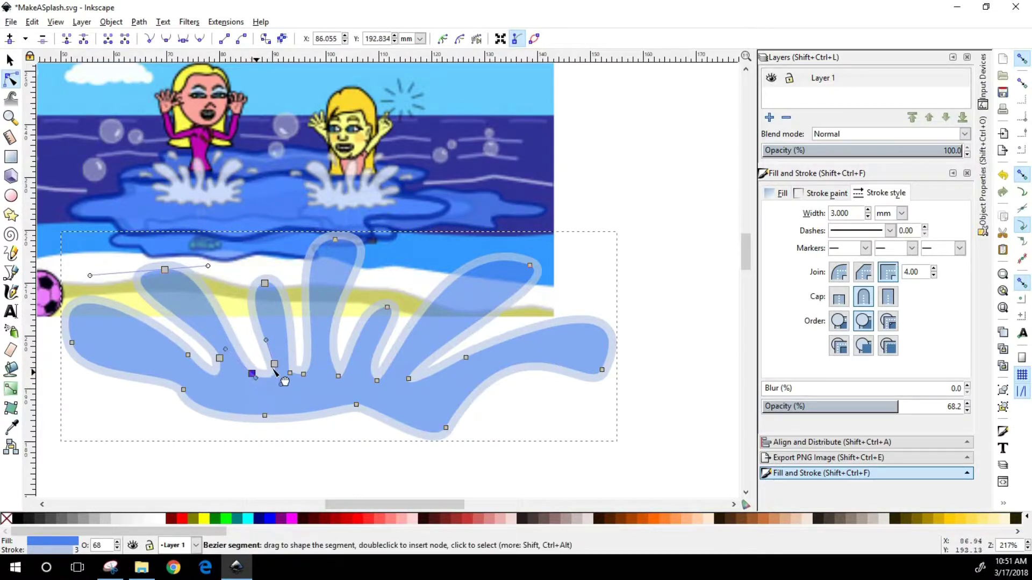
pyautogui.moveTo(265, 283); pyautogui.dragTo(248, 284)
pyautogui.moveTo(272, 370); pyautogui.dragTo(276, 369)
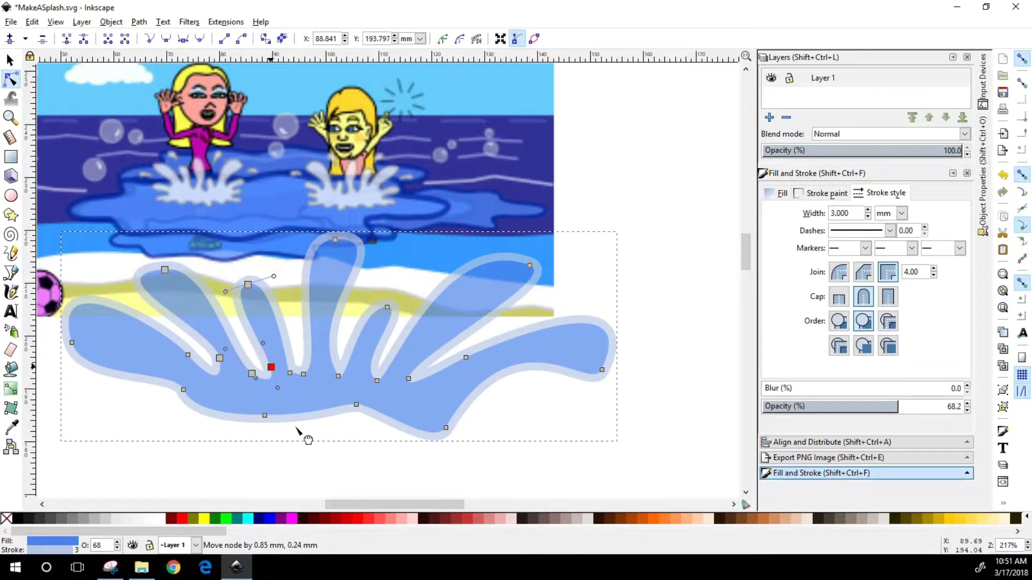
# Shape the splash's lower right edge into uneven bumps, lowering nodes to about X 117, Y 184 mm and X 102, Y 182 mm.
pyautogui.click(449, 427)
pyautogui.moveTo(450, 420); pyautogui.dragTo(386, 406)
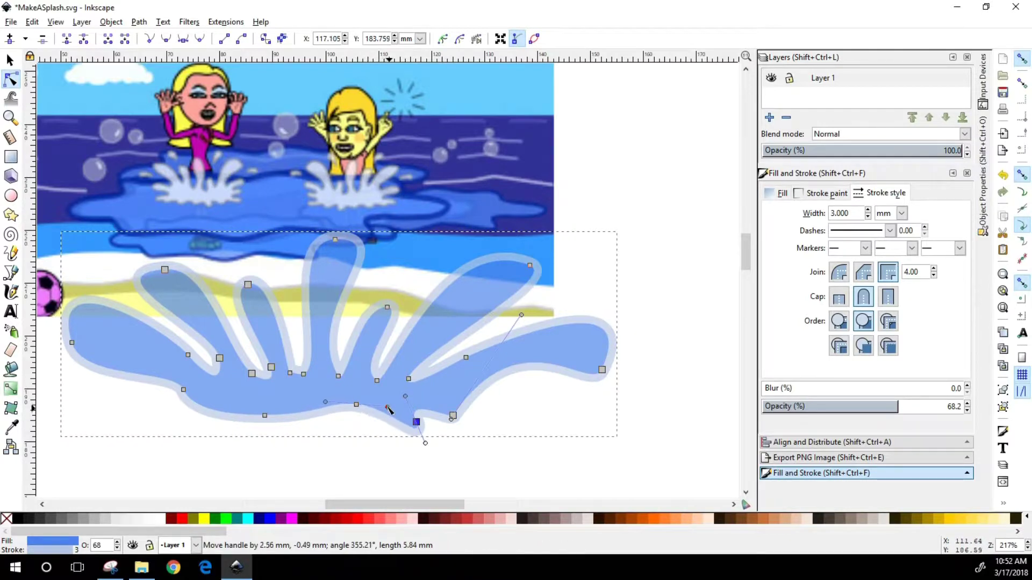
pyautogui.doubleClick(310, 419)
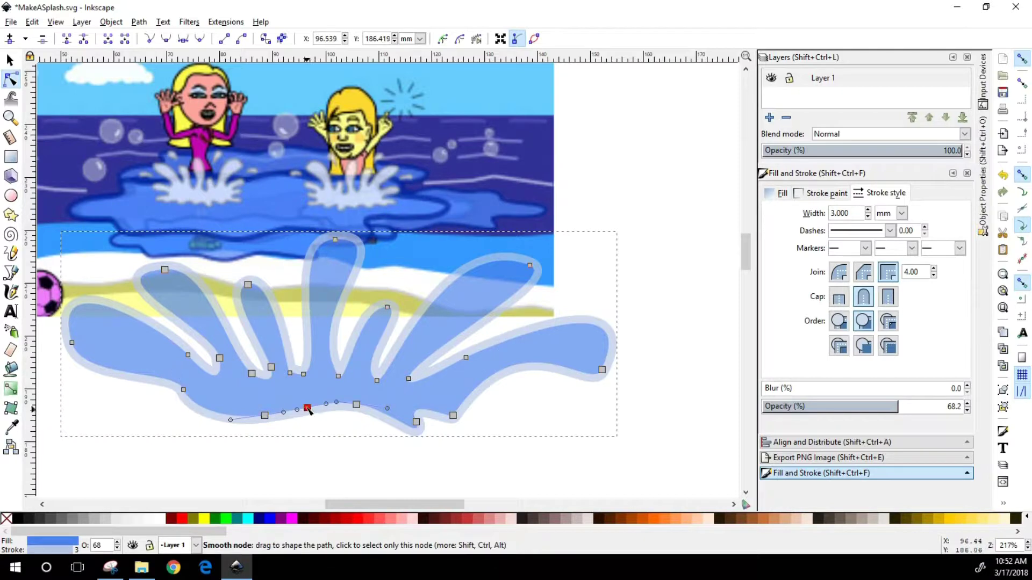
pyautogui.moveTo(309, 419); pyautogui.dragTo(335, 433)
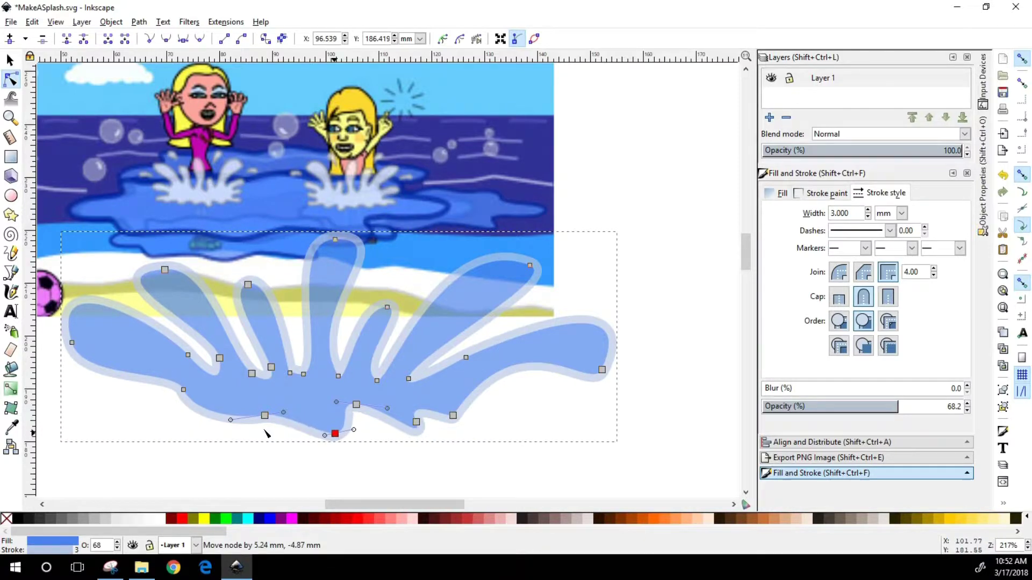
# Form a rounded bulge on the lower left edge from new nodes, lowering one to about X 83, Y 181 mm, and deselect the path.
pyautogui.doubleClick(224, 416)
pyautogui.moveTo(222, 415); pyautogui.dragTo(272, 414)
pyautogui.click(267, 436)
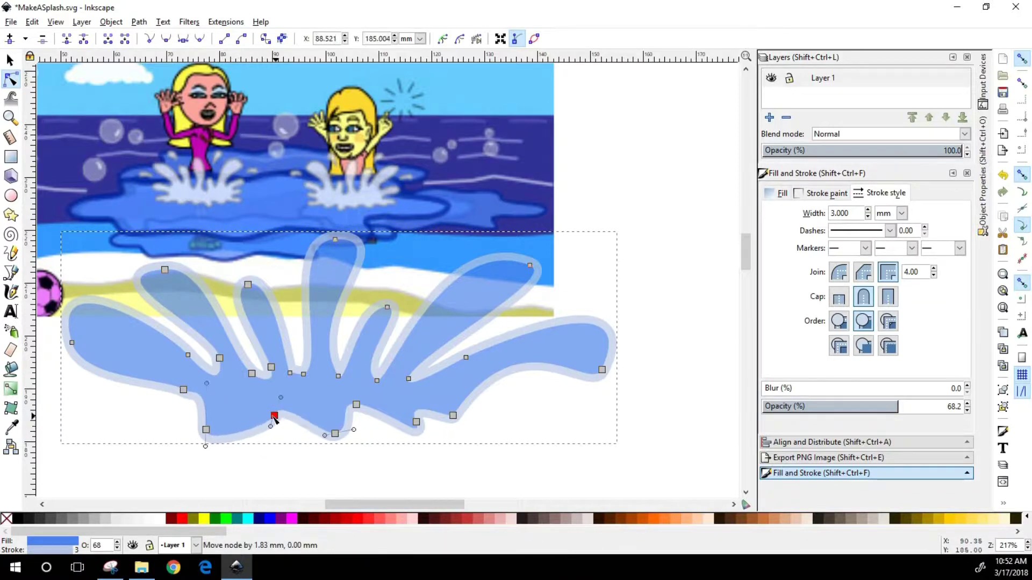
pyautogui.doubleClick(243, 426)
pyautogui.moveTo(206, 430); pyautogui.dragTo(208, 434)
pyautogui.moveTo(209, 437); pyautogui.dragTo(195, 421)
pyautogui.moveTo(247, 444)
pyautogui.mouseDown()
pyautogui.moveTo(229, 438)
pyautogui.moveTo(256, 436)
pyautogui.mouseUp()
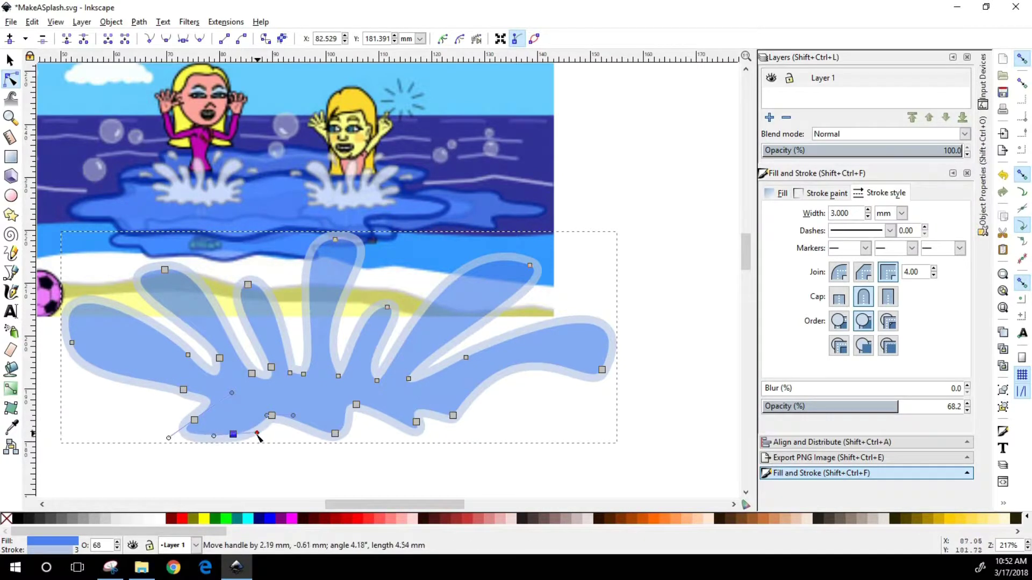
pyautogui.click(524, 460)
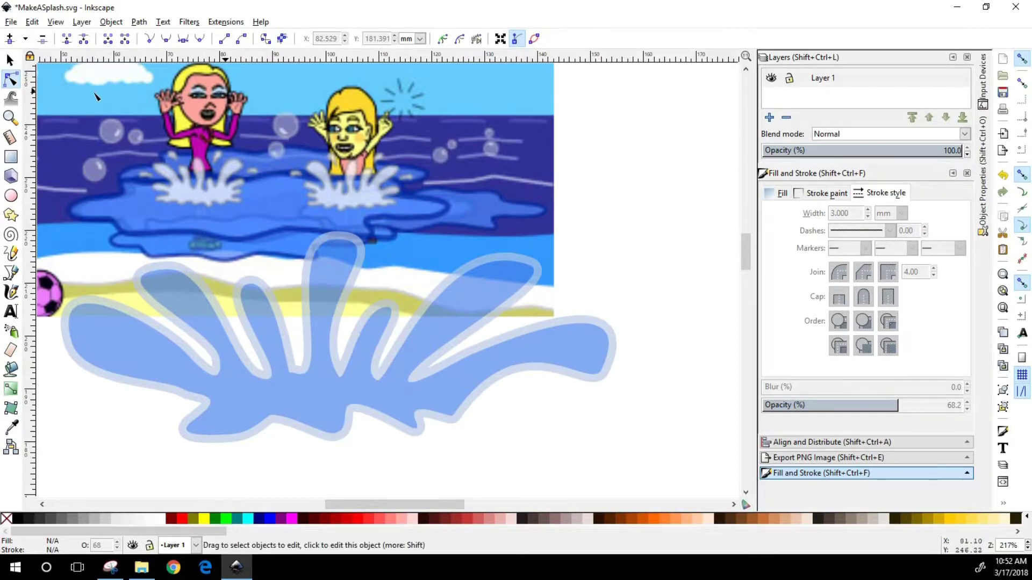
# Scale the splash down to about 30 by 9 mm and place it below the beach picture.
pyautogui.press('s')
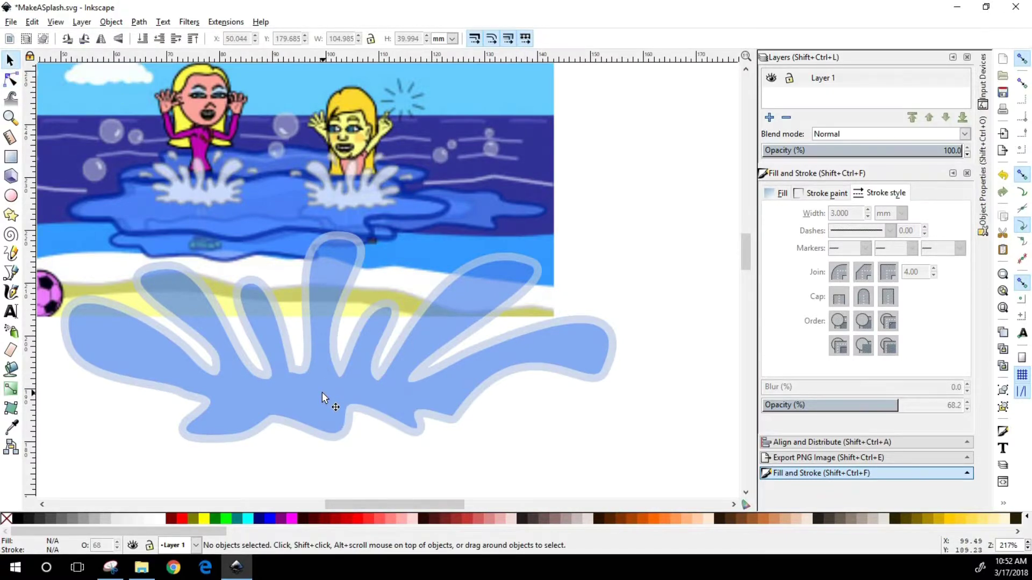
pyautogui.click(321, 392)
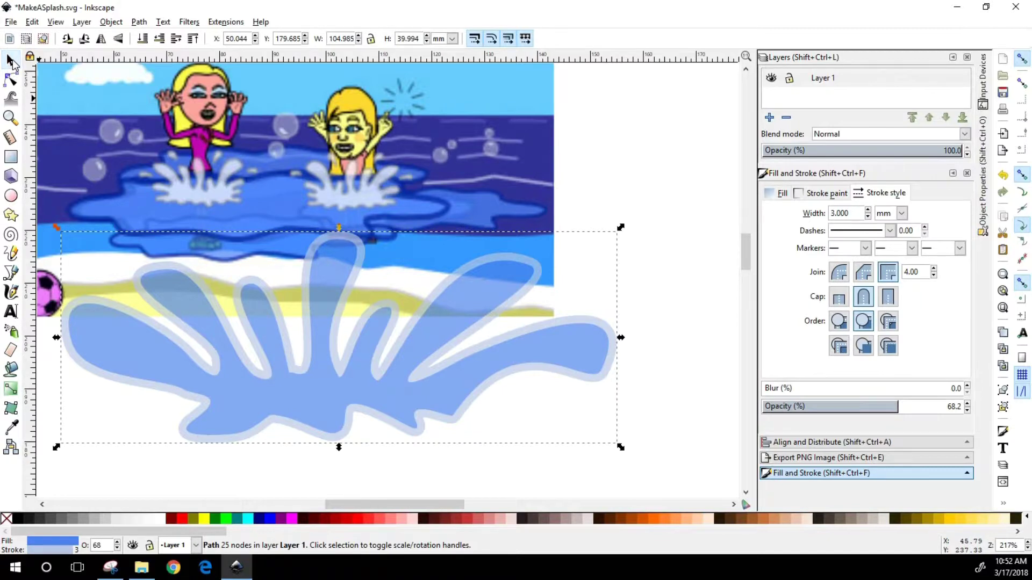
pyautogui.moveTo(368, 297); pyautogui.dragTo(419, 177)
pyautogui.moveTo(673, 328); pyautogui.dragTo(281, 205)
pyautogui.moveTo(193, 171)
pyautogui.mouseDown()
pyautogui.moveTo(192, 234)
pyautogui.moveTo(202, 188)
pyautogui.mouseUp()
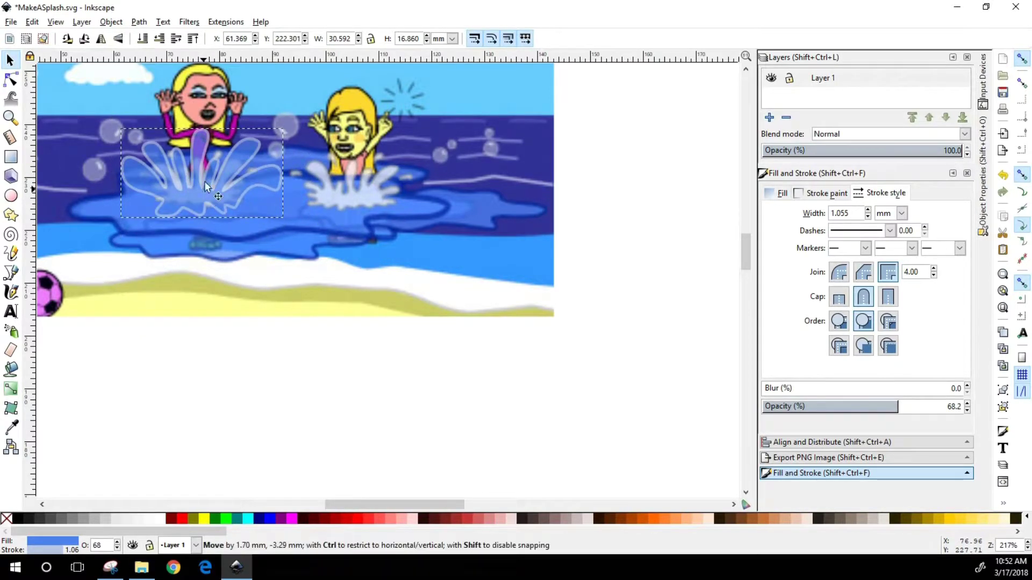
pyautogui.moveTo(201, 127); pyautogui.dragTo(202, 169)
pyautogui.moveTo(196, 204); pyautogui.dragTo(196, 360)
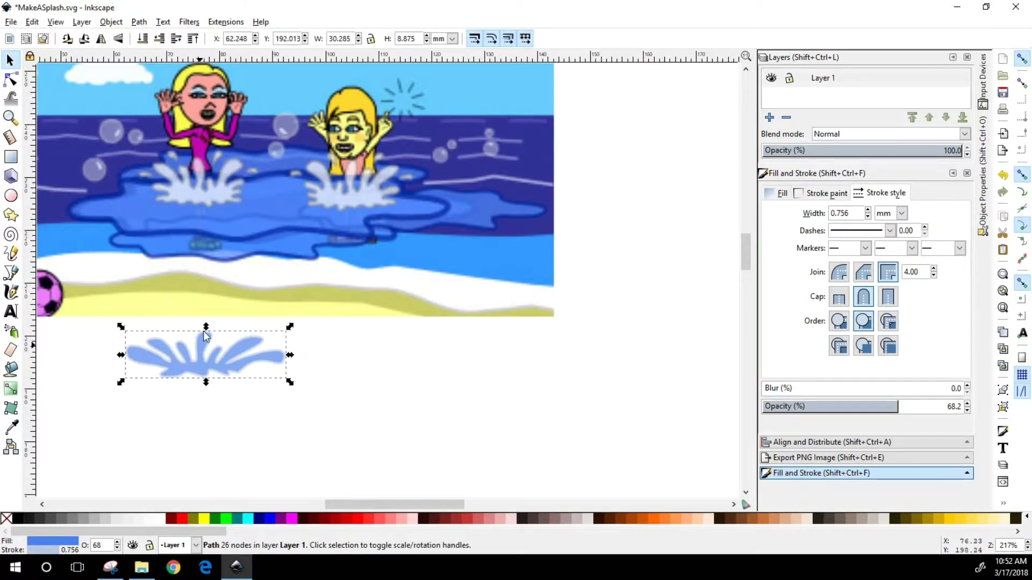
# Stretch the small splash to about 35 mm wide and 15 mm high.
pyautogui.moveTo(205, 322); pyautogui.dragTo(205, 290)
pyautogui.moveTo(239, 366); pyautogui.dragTo(248, 364)
pyautogui.moveTo(300, 337); pyautogui.dragTo(322, 339)
# Adjust the handles of the rightmost finger's tip node at about X 97, Y 195 mm to refine its rounded end.
pyautogui.click(257, 376)
pyautogui.doubleClick(274, 369)
pyautogui.click(310, 360)
pyautogui.moveTo(306, 377); pyautogui.dragTo(302, 380)
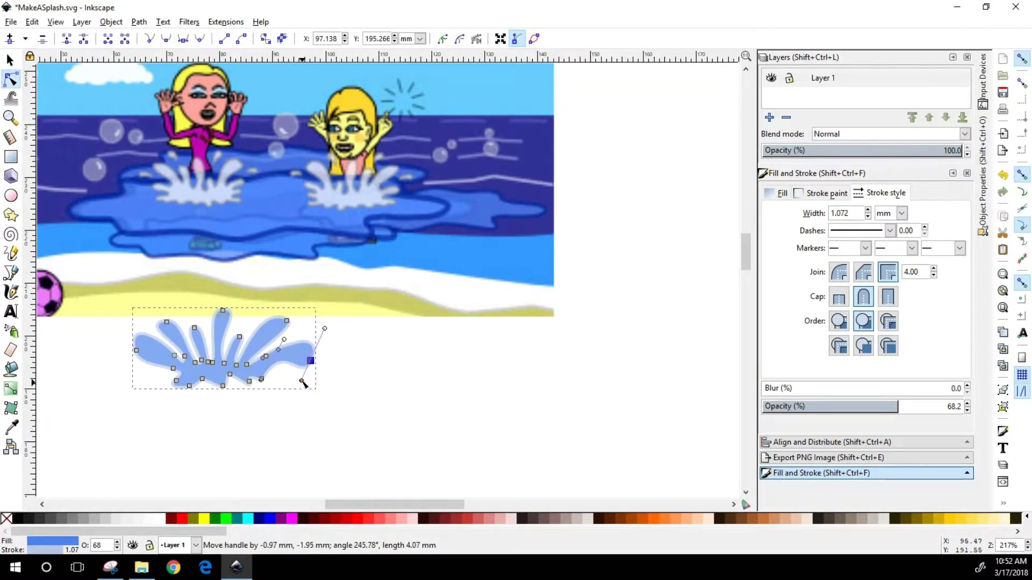
pyautogui.click(328, 336)
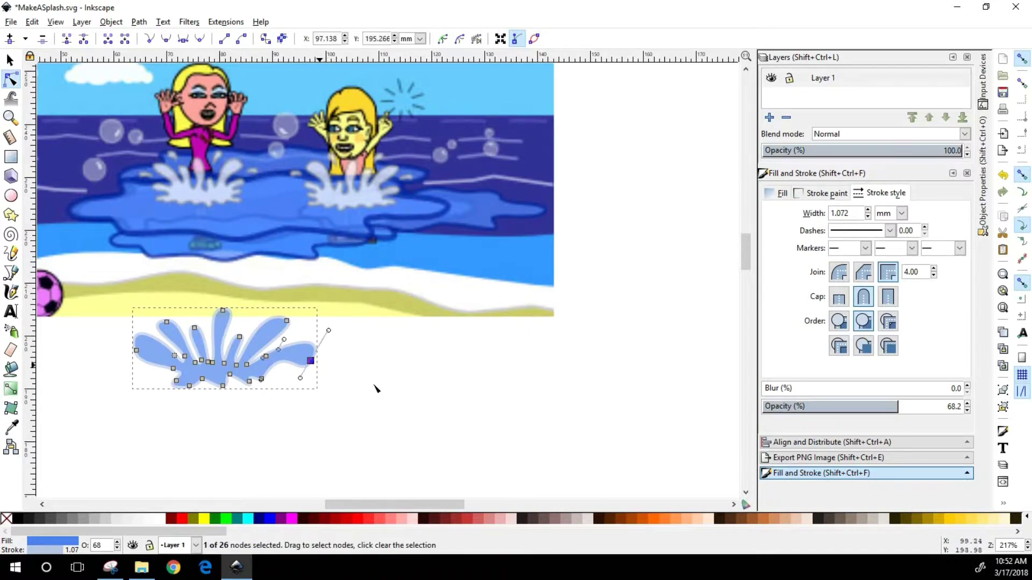
pyautogui.click(262, 430)
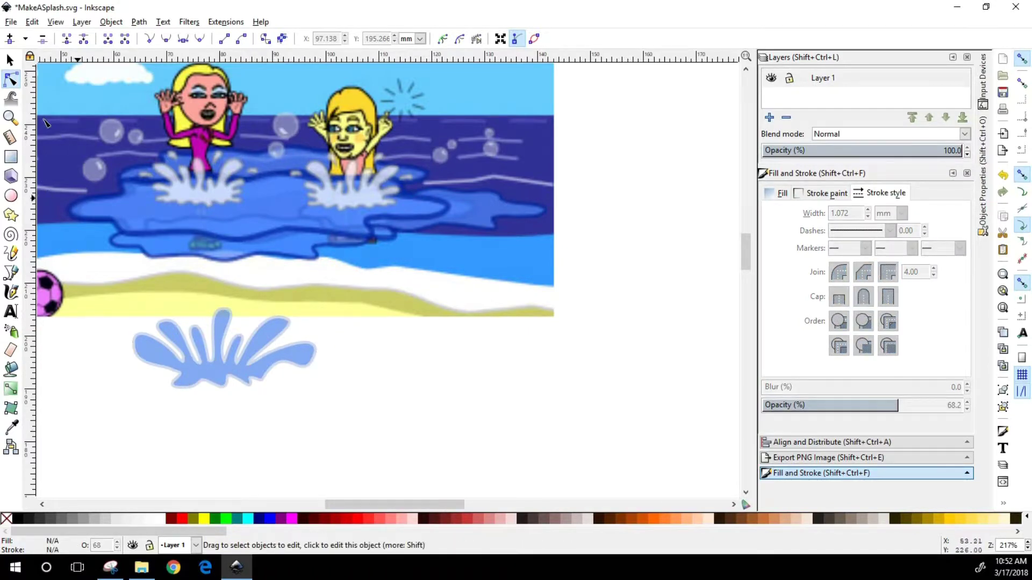
# Move the splash down to about X 63, Y 180 mm and deselect it.
pyautogui.click(9, 60)
pyautogui.moveTo(226, 374); pyautogui.dragTo(224, 426)
pyautogui.press('Escape')
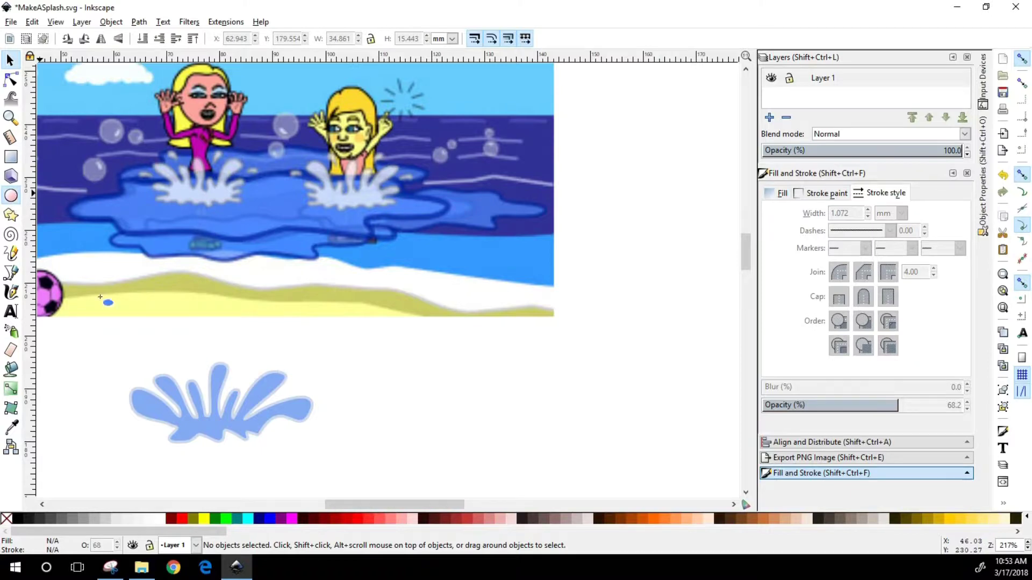
# Draw a small circle above the splash's left end and convert it to a path.
pyautogui.press('e')
pyautogui.moveTo(162, 354); pyautogui.dragTo(111, 308)
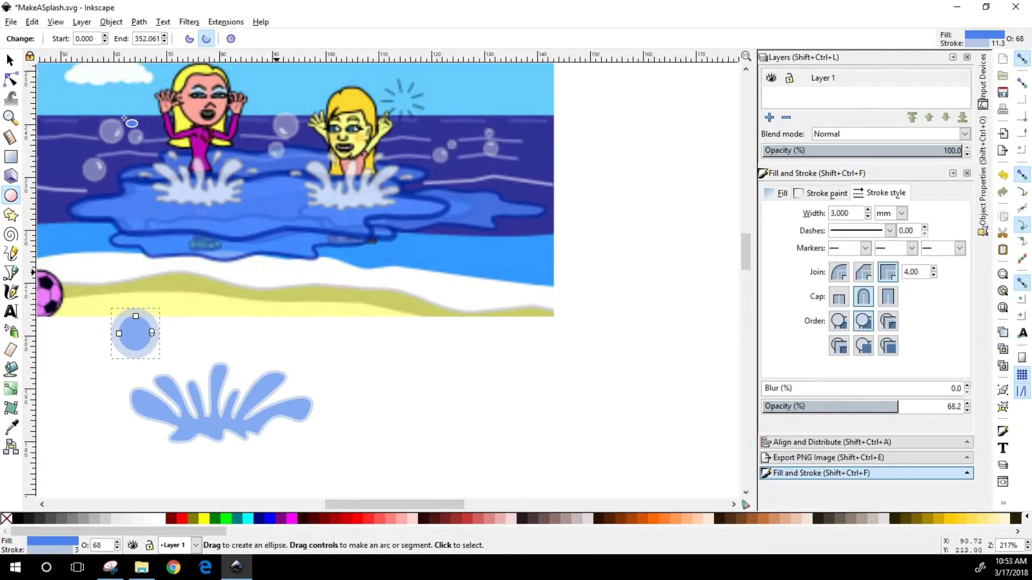
pyautogui.click(137, 21)
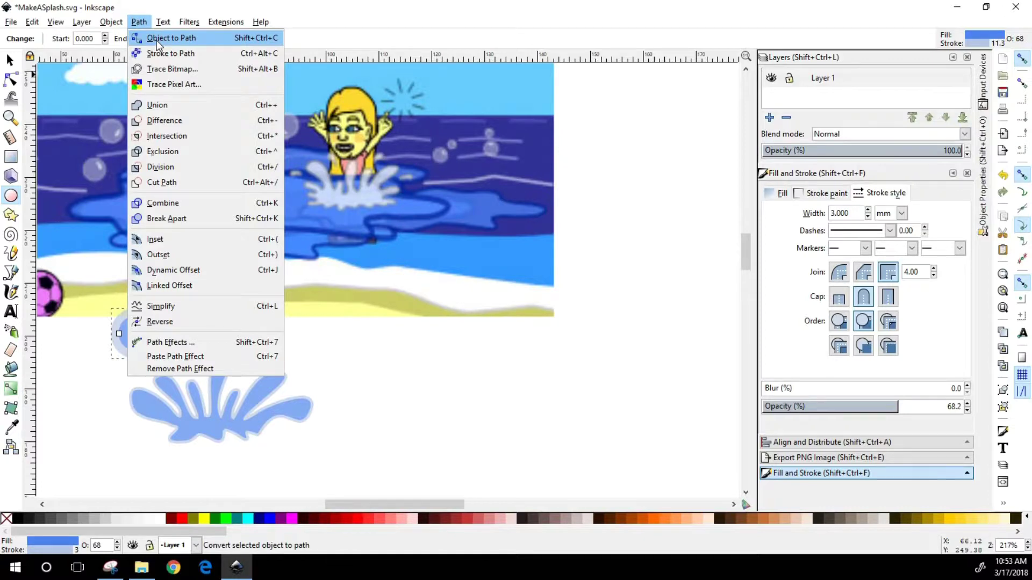
pyautogui.click(156, 39)
# Pull the circle's top node to about X 61, Y 209 mm, make it a corner node and curve its sides into a teardrop.
pyautogui.press('n')
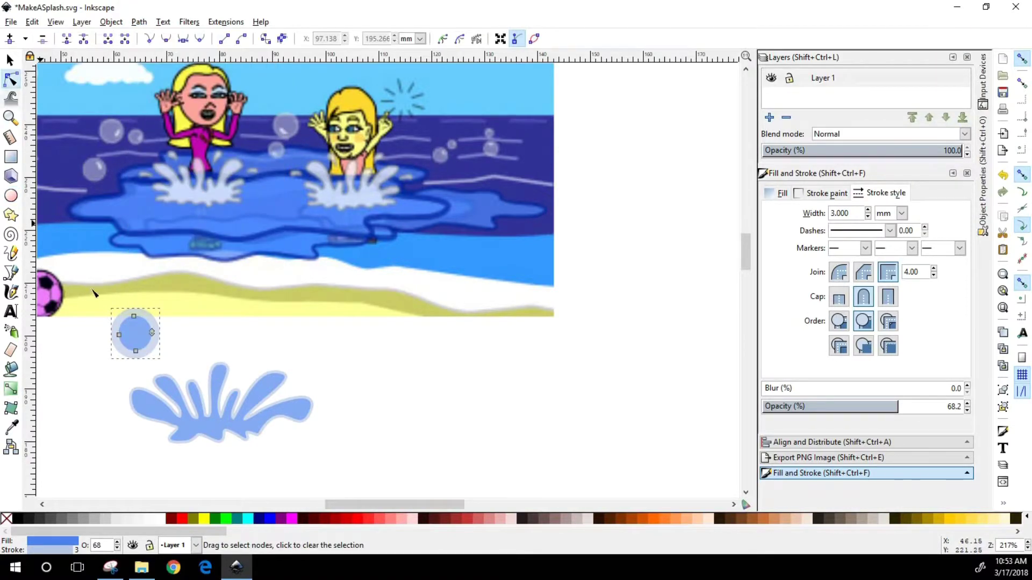
pyautogui.moveTo(134, 316); pyautogui.dragTo(117, 286)
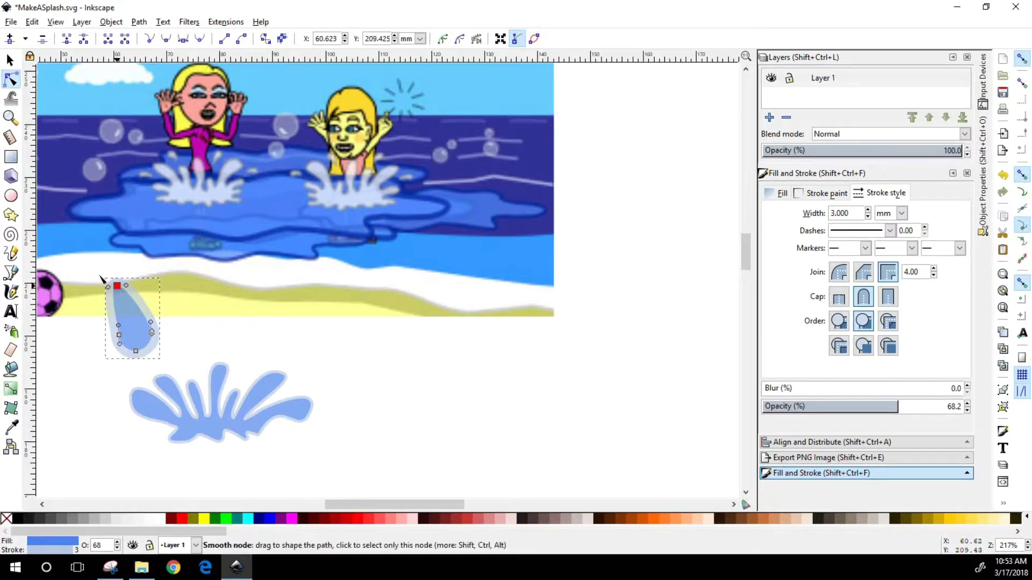
pyautogui.click(151, 42)
pyautogui.moveTo(131, 288); pyautogui.dragTo(114, 307)
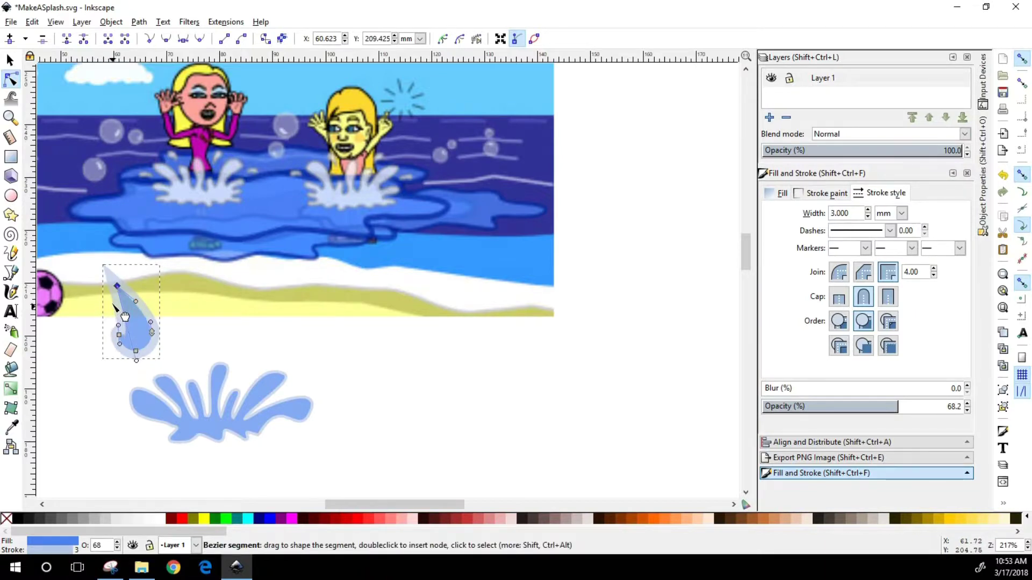
# Delete the node on the teardrop's left side and reshape that side with the remaining handles.
pyautogui.click(119, 337)
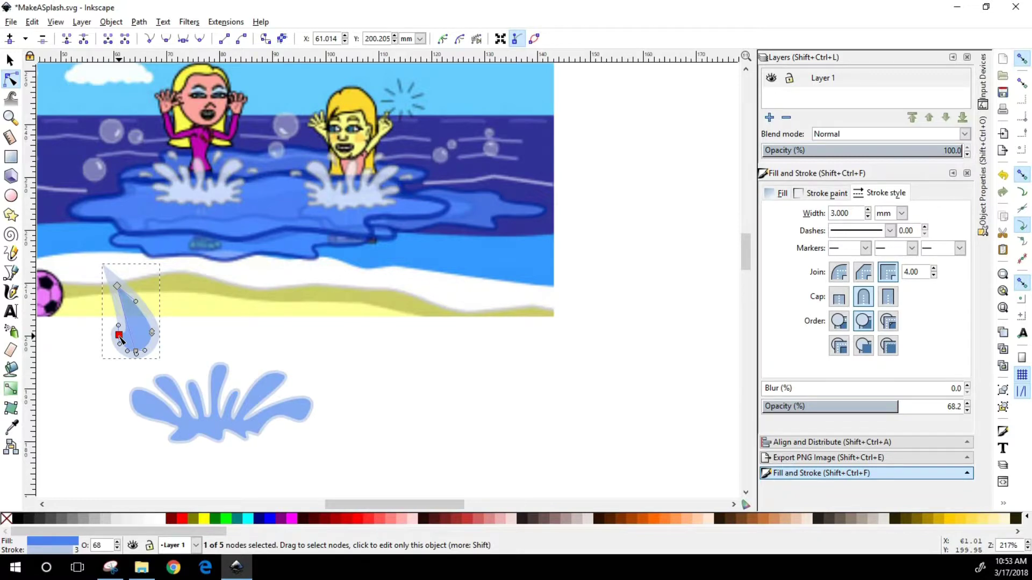
pyautogui.moveTo(120, 339); pyautogui.dragTo(122, 341)
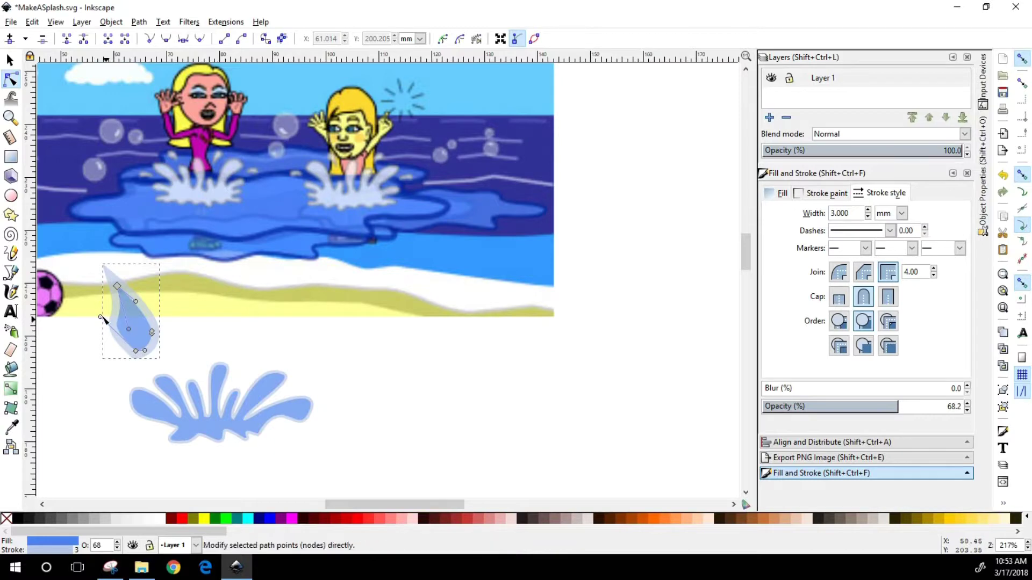
pyautogui.moveTo(102, 333); pyautogui.dragTo(107, 335)
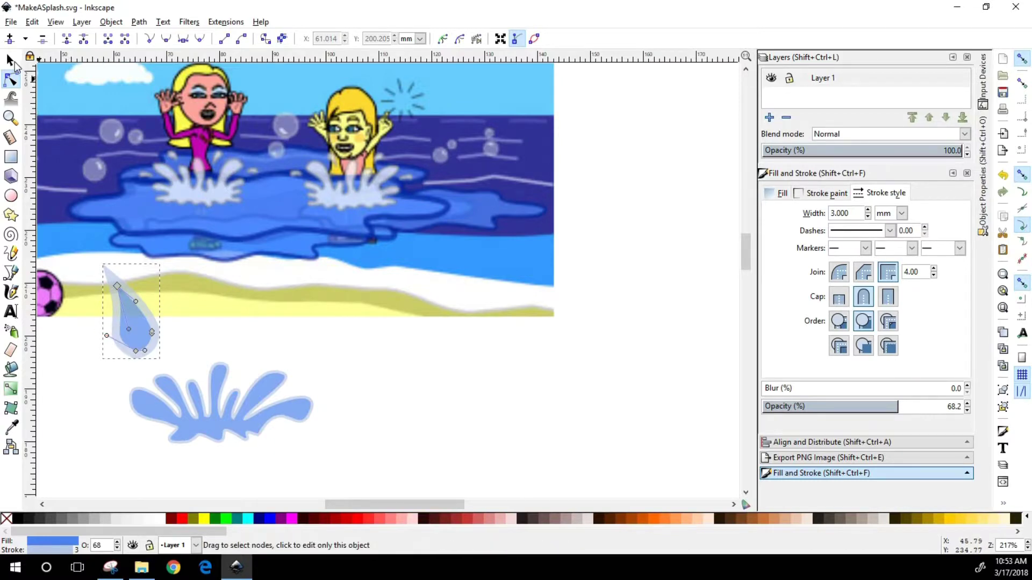
# Rotate the teardrop so its point faces lower left and place it above the splash's right end at about X 94, Y 192 mm.
pyautogui.click(11, 60)
pyautogui.click(226, 326)
pyautogui.moveTo(138, 345); pyautogui.dragTo(356, 341)
pyautogui.click(369, 430)
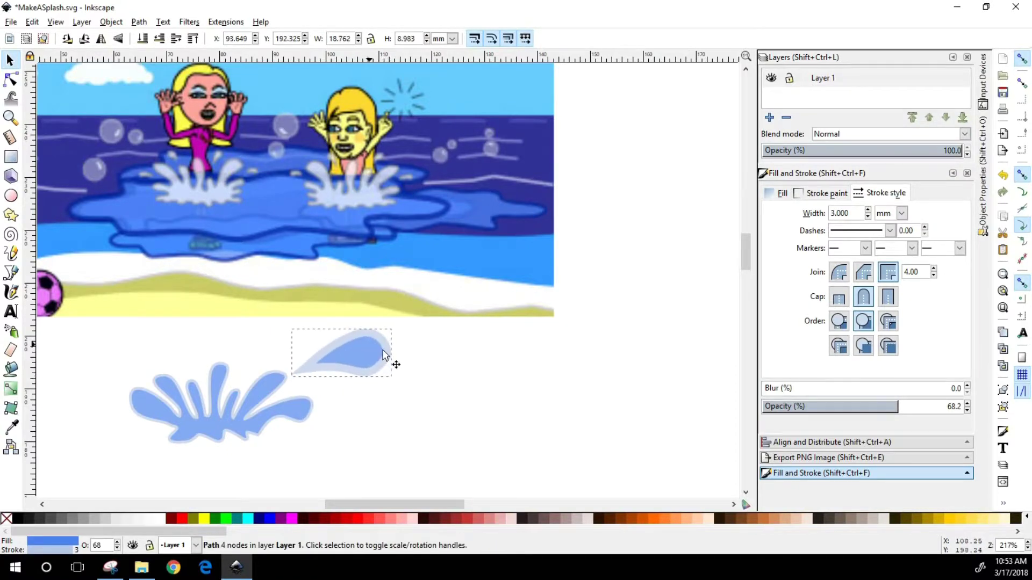
pyautogui.click(372, 373)
pyautogui.click(369, 404)
pyautogui.click(371, 357)
pyautogui.click(370, 357)
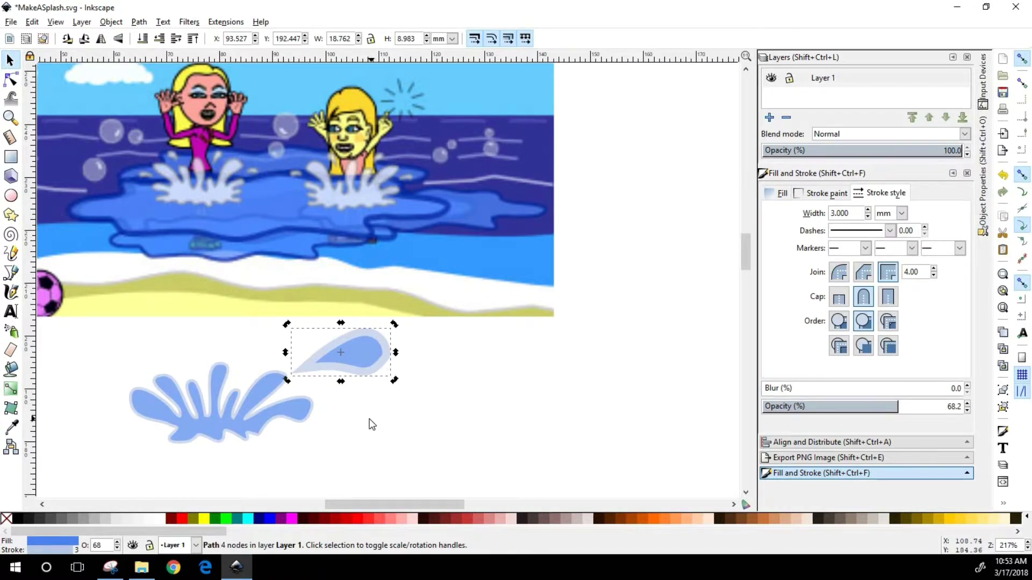
# Scale the teardrop down to about 9.6 × 4.3 mm and place it beside the splash's upper right finger at about X 93, Y 190 mm.
pyautogui.click(367, 348)
pyautogui.moveTo(396, 383)
pyautogui.mouseDown()
pyautogui.moveTo(347, 371)
pyautogui.moveTo(351, 383)
pyautogui.moveTo(357, 357)
pyautogui.moveTo(345, 354)
pyautogui.moveTo(334, 386)
pyautogui.mouseUp()
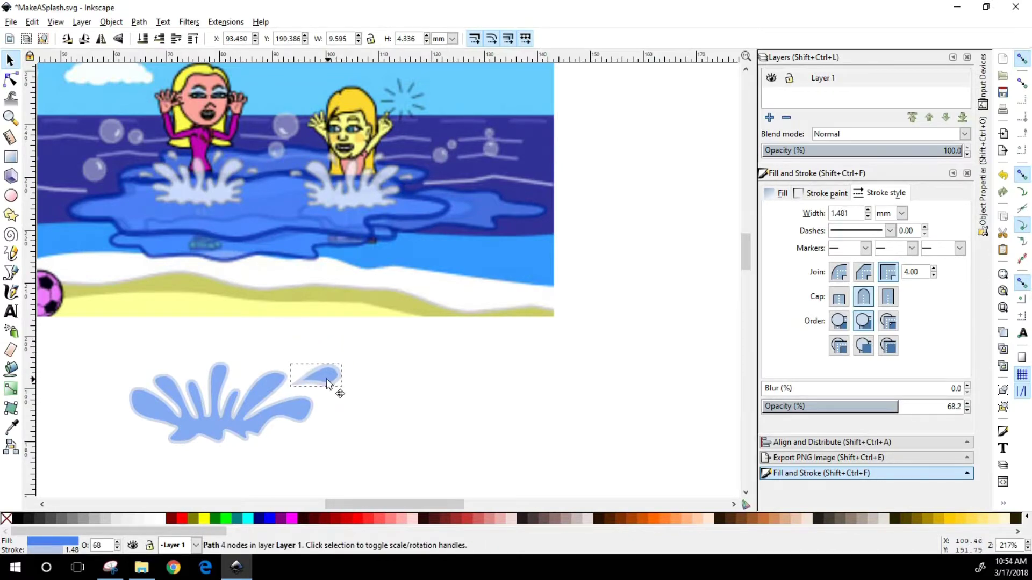
pyautogui.click(388, 398)
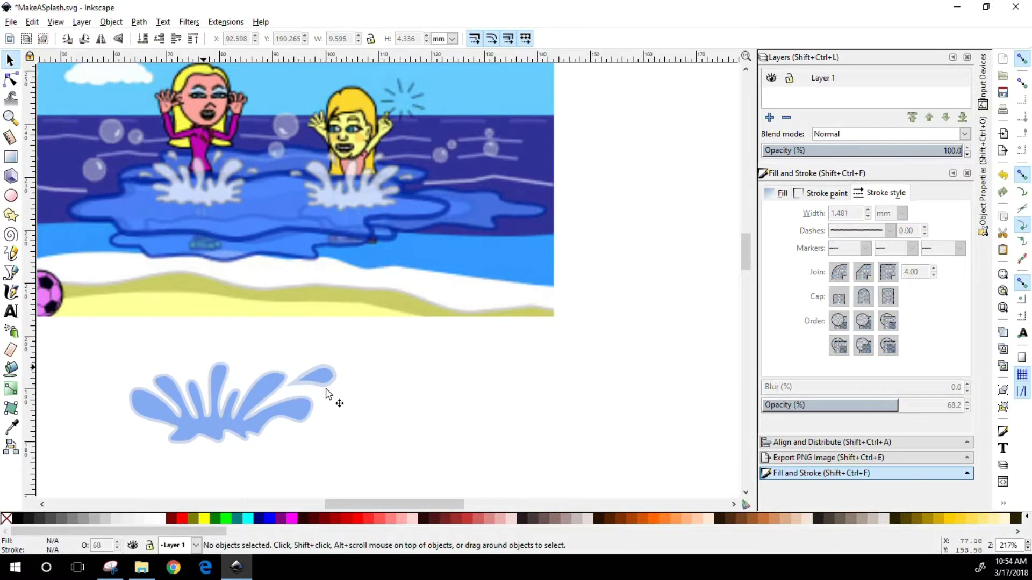
pyautogui.click(326, 382)
pyautogui.moveTo(326, 382); pyautogui.dragTo(344, 378)
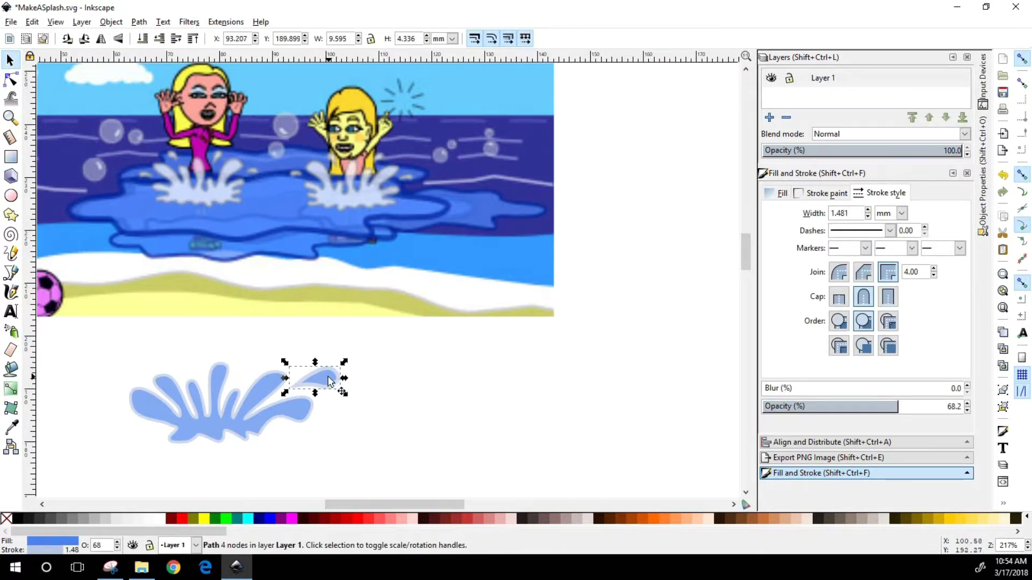
# Duplicate the teardrop and turn the copy to point right, placing it beside the splash's left end at about X 52, Y 187 mm.
pyautogui.hotkey('ctrl', 'd')
pyautogui.press('Right')
pyautogui.press('Right')
pyautogui.press('Right')
pyautogui.press('Right')
pyautogui.press('Right')
pyautogui.press('Right')
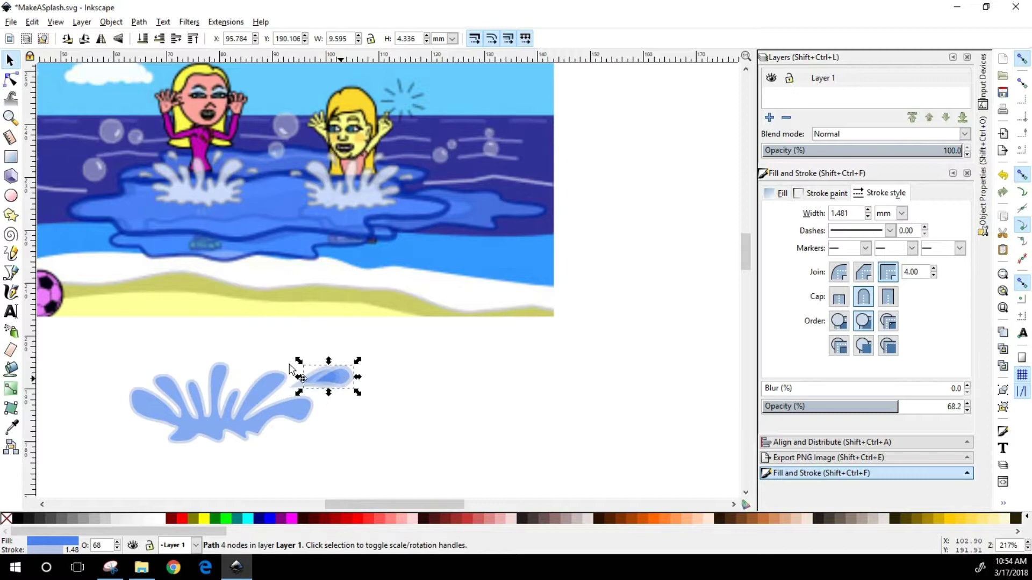
pyautogui.moveTo(334, 378); pyautogui.dragTo(220, 345)
pyautogui.click(163, 357)
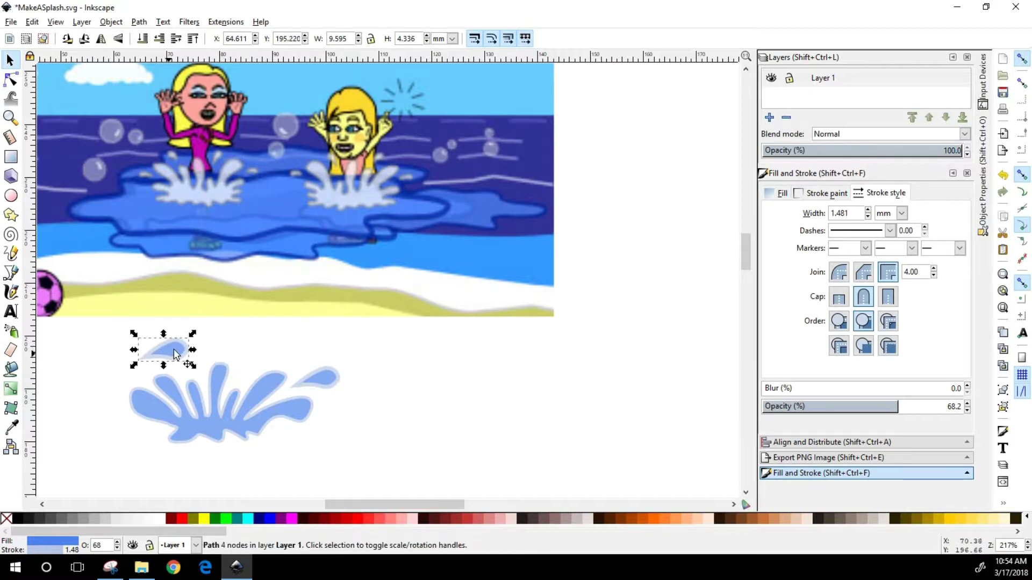
pyautogui.moveTo(197, 352); pyautogui.dragTo(102, 407)
pyautogui.click(98, 373)
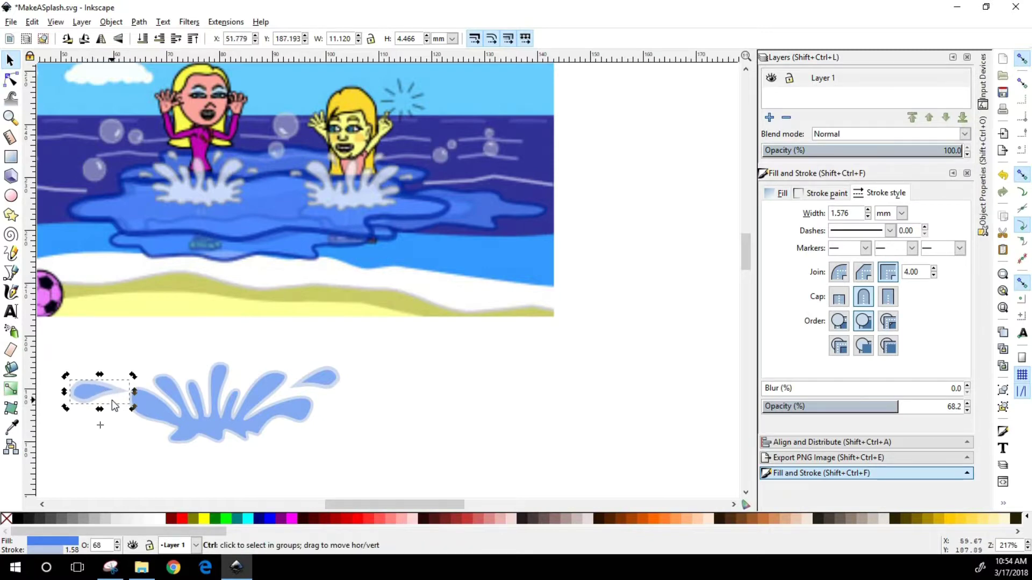
# Place another teardrop copy above the splash's left fingers, pointing to the lower right, and shrink it to about 8 × 6.8 mm.
pyautogui.moveTo(109, 393); pyautogui.dragTo(166, 360)
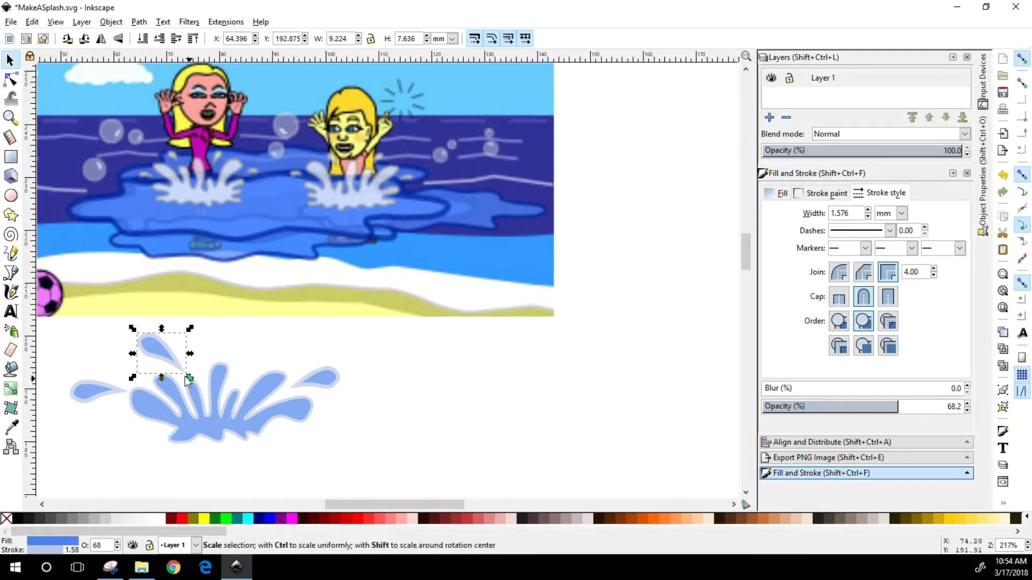
pyautogui.moveTo(188, 378); pyautogui.dragTo(175, 364)
pyautogui.moveTo(177, 330); pyautogui.dragTo(169, 360)
# Duplicate the upper left teardrop, shrink it to about 6.6 × 6.2 mm and place it flipped horizontally at about X 84, Y 193 mm.
pyautogui.hotkey('ctrl', 'd')
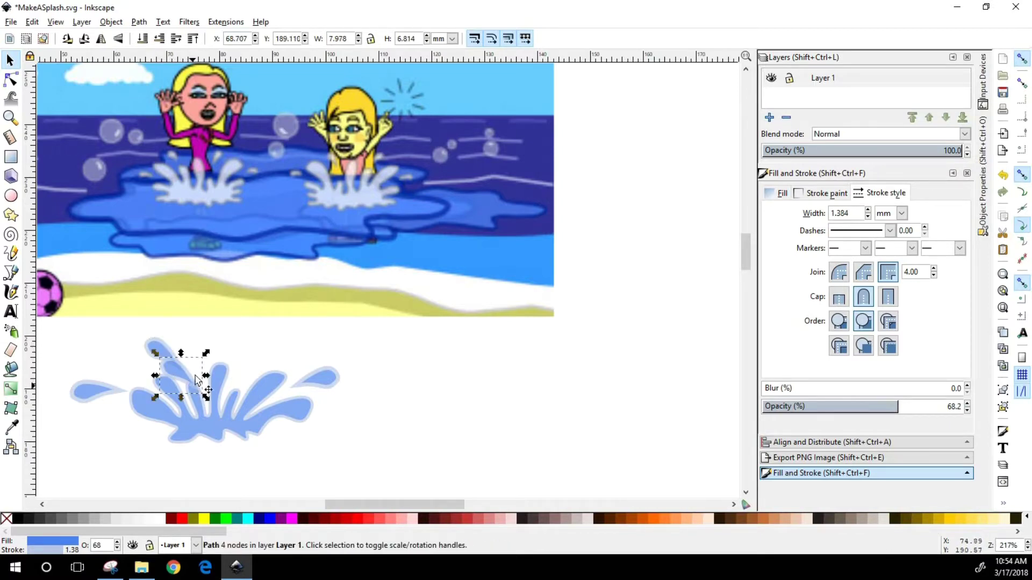
pyautogui.moveTo(177, 356); pyautogui.dragTo(238, 355)
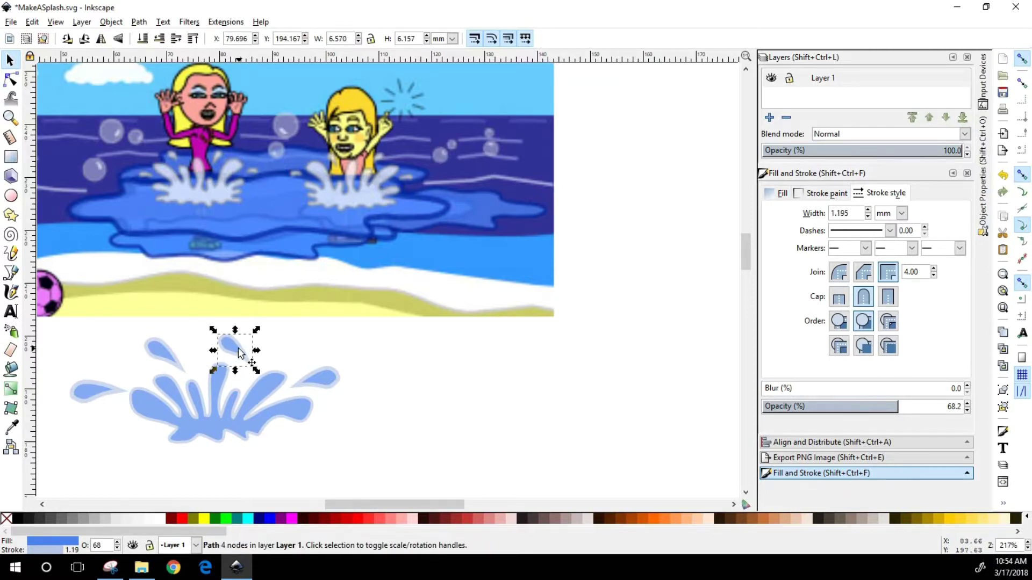
pyautogui.press('h')
pyautogui.moveTo(237, 347); pyautogui.dragTo(264, 358)
pyautogui.click(86, 409)
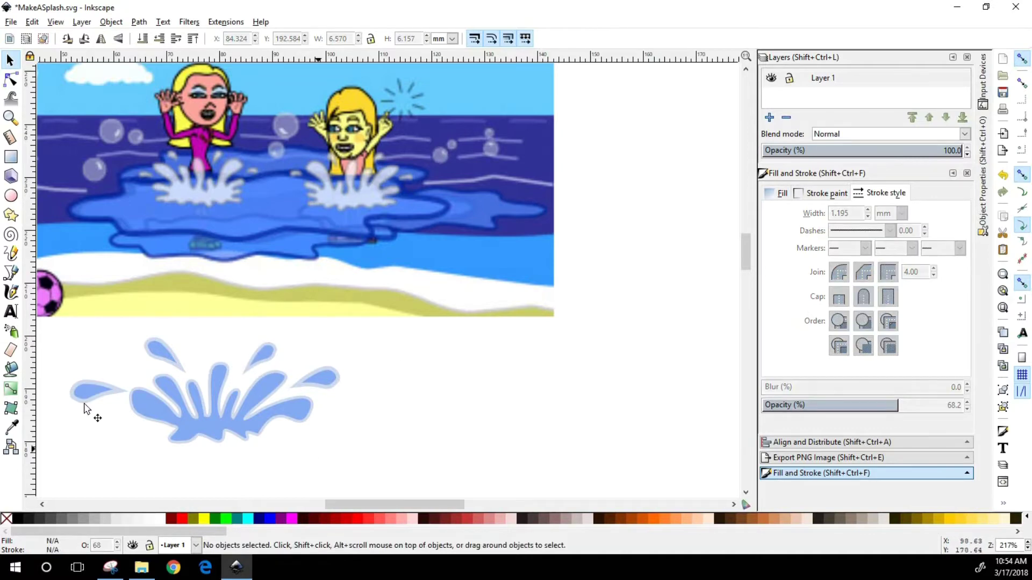
# Raise the far left teardrop slightly and add a smaller copy of about 8.7 × 3.7 mm below it at about X 55, Y 182 mm.
pyautogui.click(83, 387)
pyautogui.click(96, 389)
pyautogui.moveTo(134, 404); pyautogui.dragTo(112, 429)
pyautogui.click(110, 392)
pyautogui.hotkey('ctrl', 'd')
pyautogui.click(359, 428)
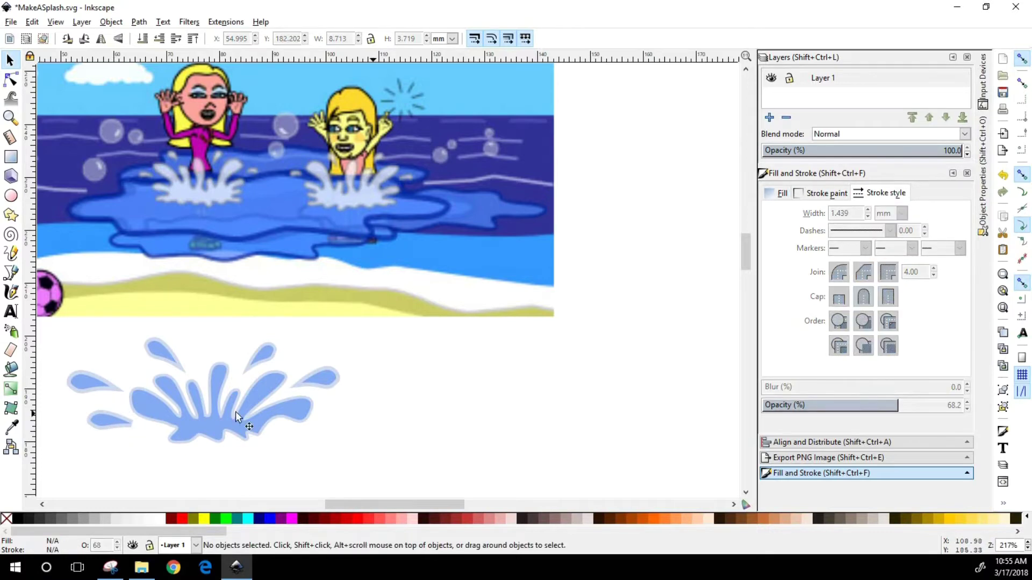
# Group the main splash with its five teardrops and move the group to about X 66, Y 181 mm.
pyautogui.moveTo(50, 318); pyautogui.dragTo(363, 477)
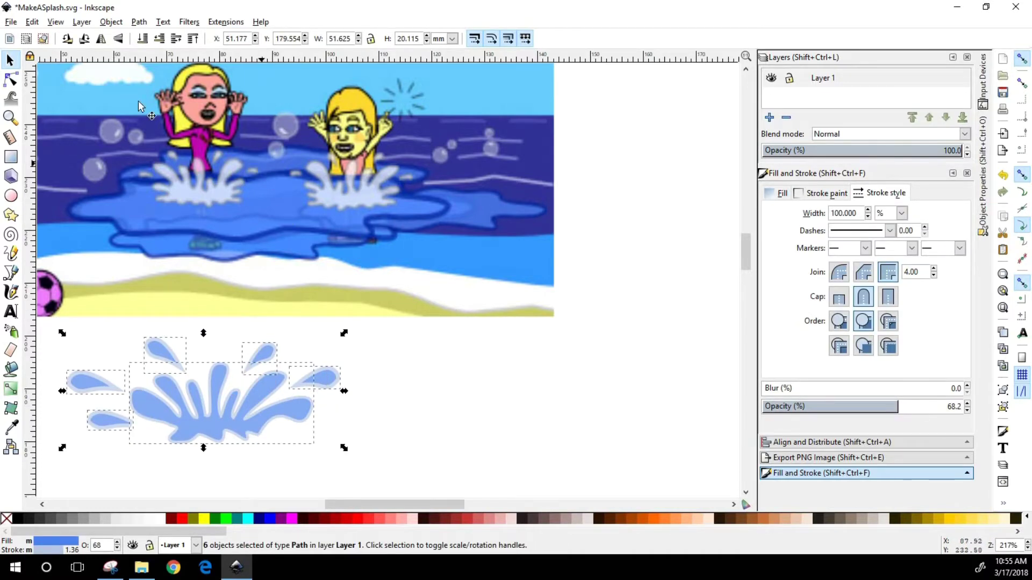
pyautogui.click(117, 24)
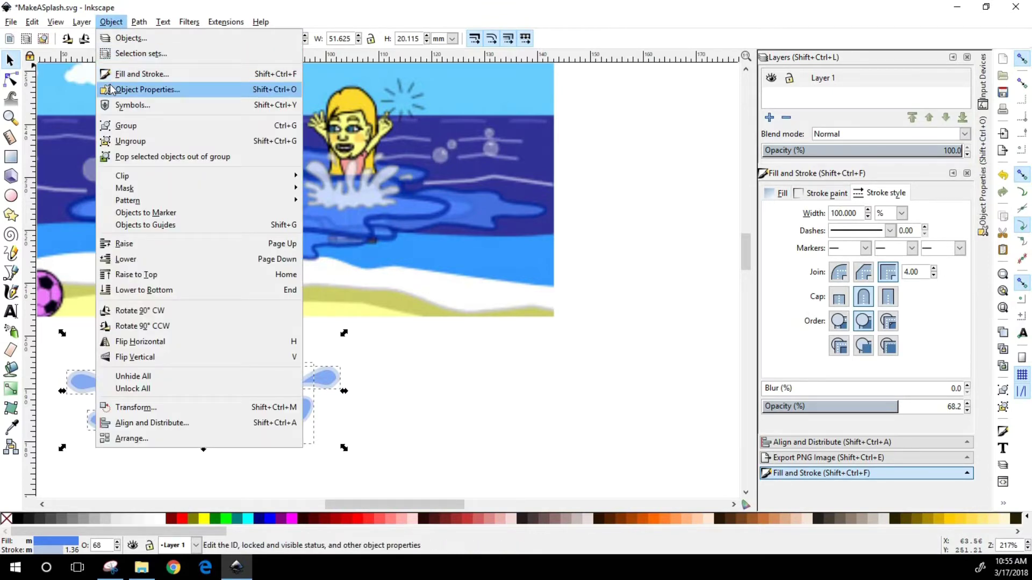
pyautogui.click(129, 126)
pyautogui.moveTo(226, 410); pyautogui.dragTo(313, 396)
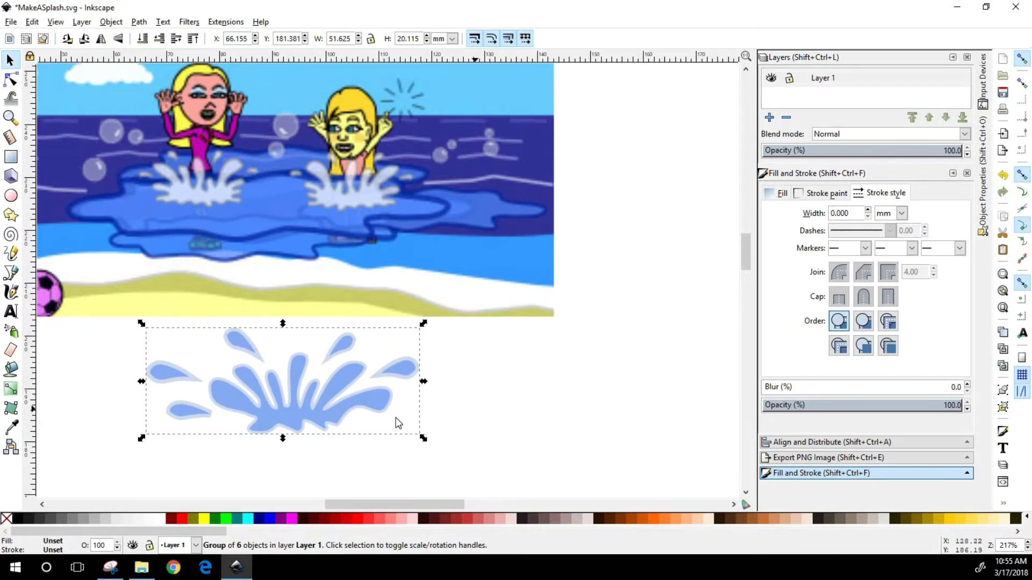
# Scale the splash group down to about 37.6 × 16.3 mm and move it to about X 54, Y 186 mm.
pyautogui.moveTo(424, 326); pyautogui.dragTo(345, 343)
pyautogui.moveTo(256, 426); pyautogui.dragTo(193, 403)
pyautogui.click(352, 419)
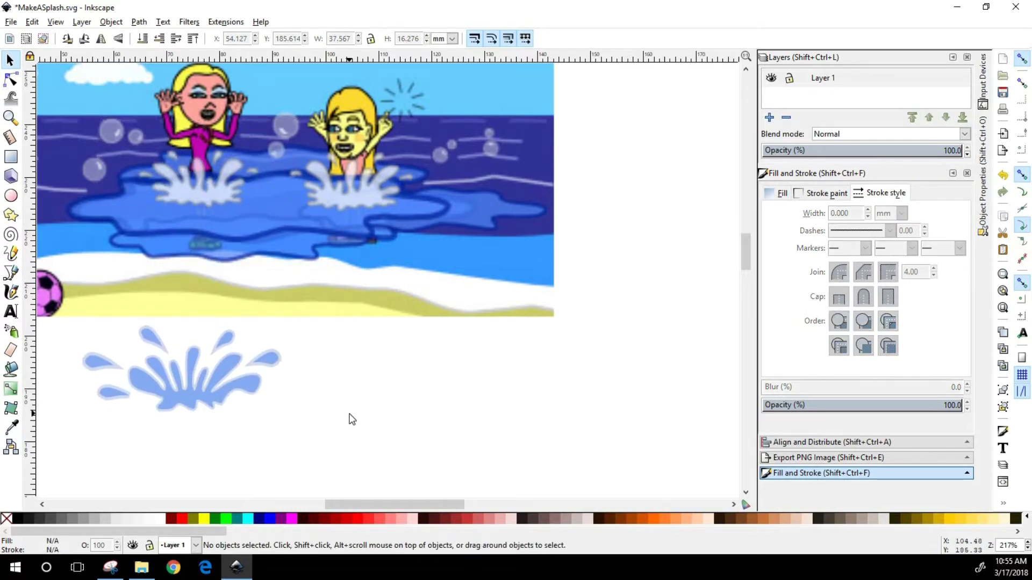
pyautogui.moveTo(193, 403); pyautogui.dragTo(214, 401)
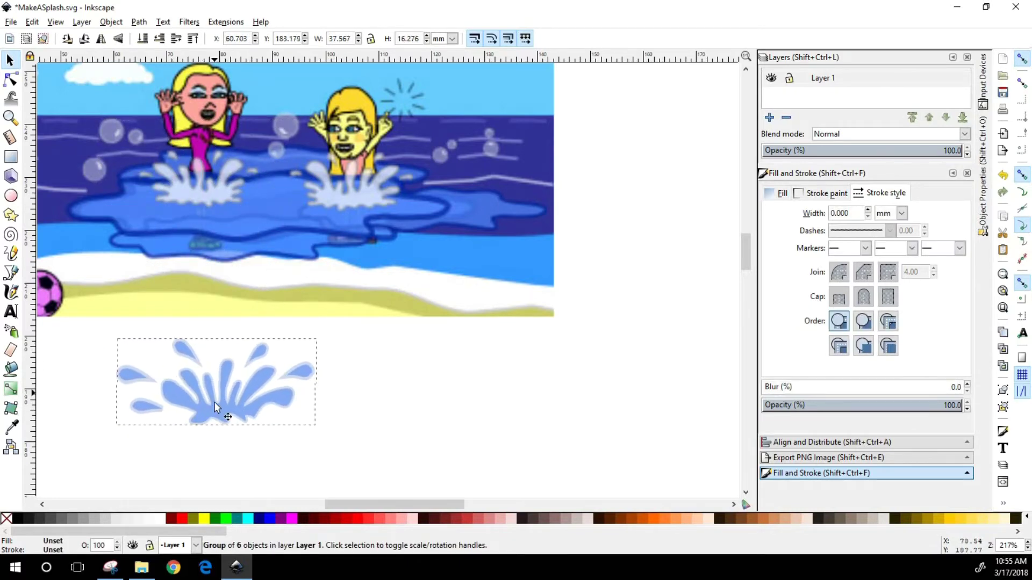
pyautogui.click(344, 395)
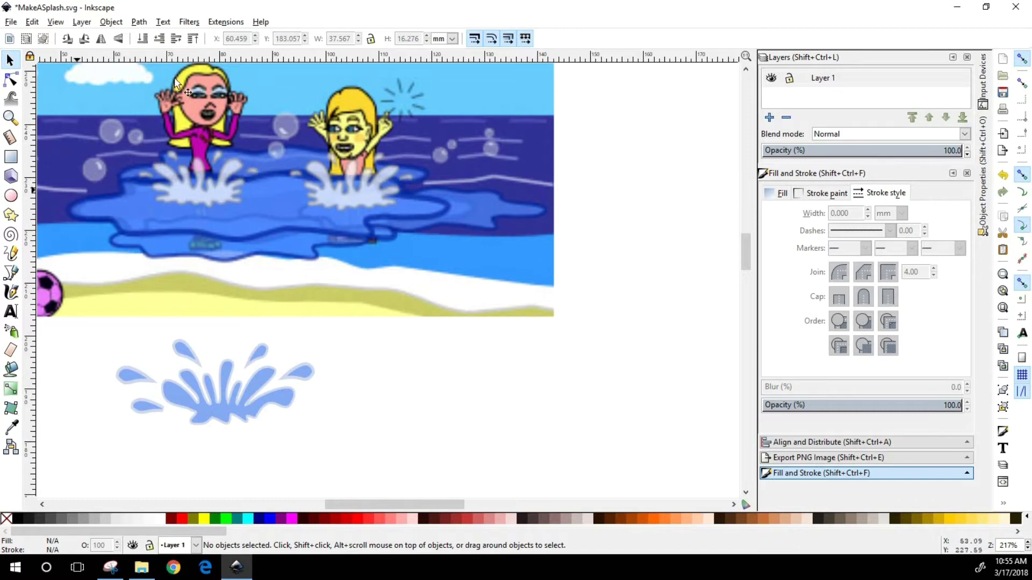
pyautogui.moveTo(245, 413); pyautogui.dragTo(225, 400)
pyautogui.click(325, 379)
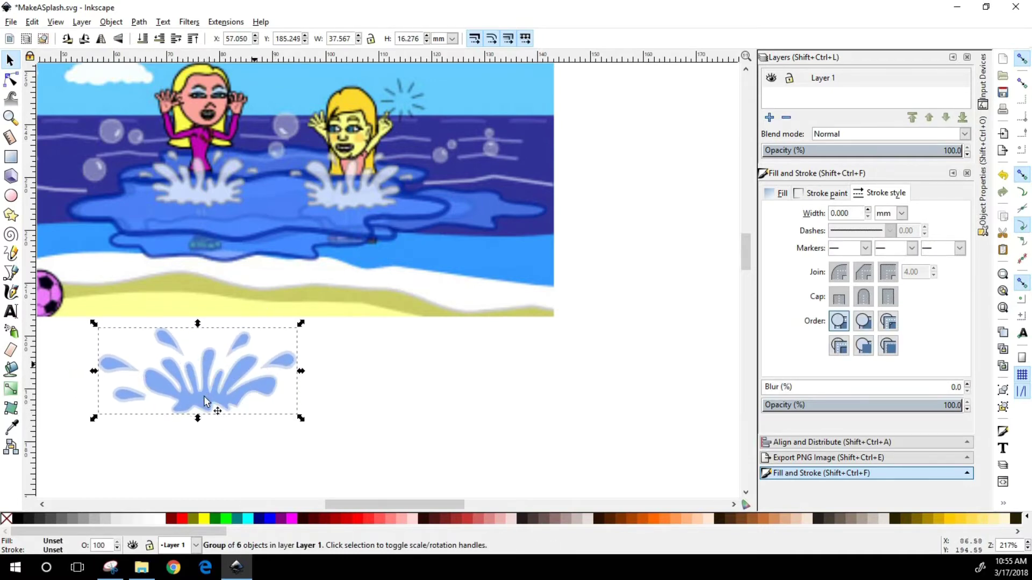
pyautogui.moveTo(166, 376); pyautogui.dragTo(200, 412)
pyautogui.click(356, 393)
pyautogui.click(335, 394)
pyautogui.click(209, 411)
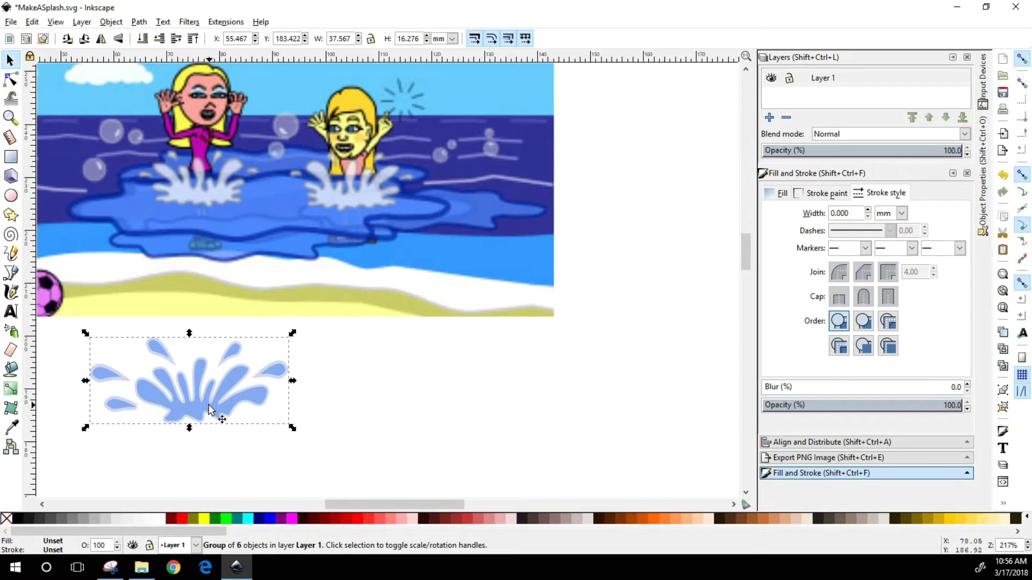
pyautogui.moveTo(214, 421); pyautogui.dragTo(211, 430)
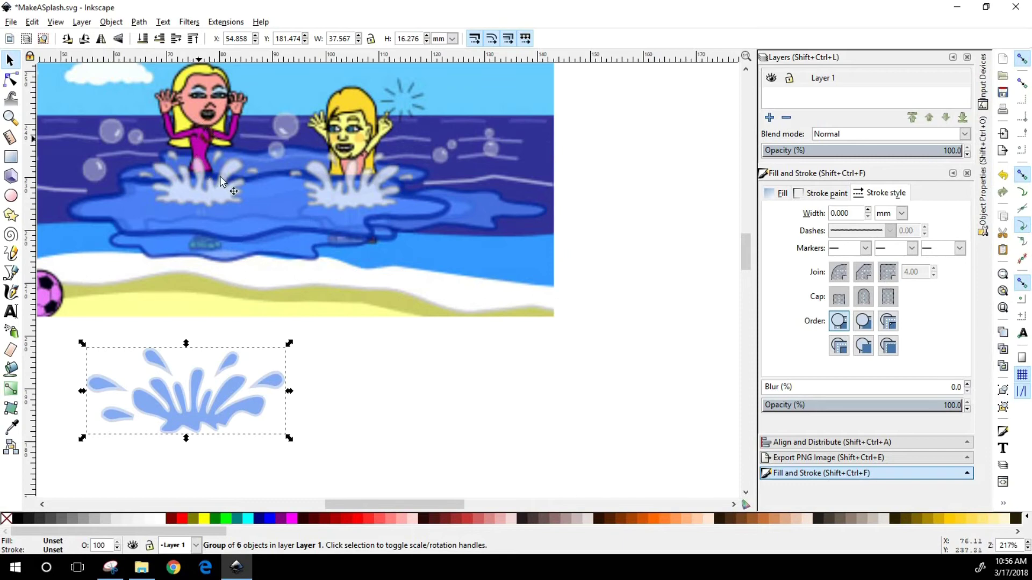
pyautogui.moveTo(190, 405); pyautogui.dragTo(195, 383)
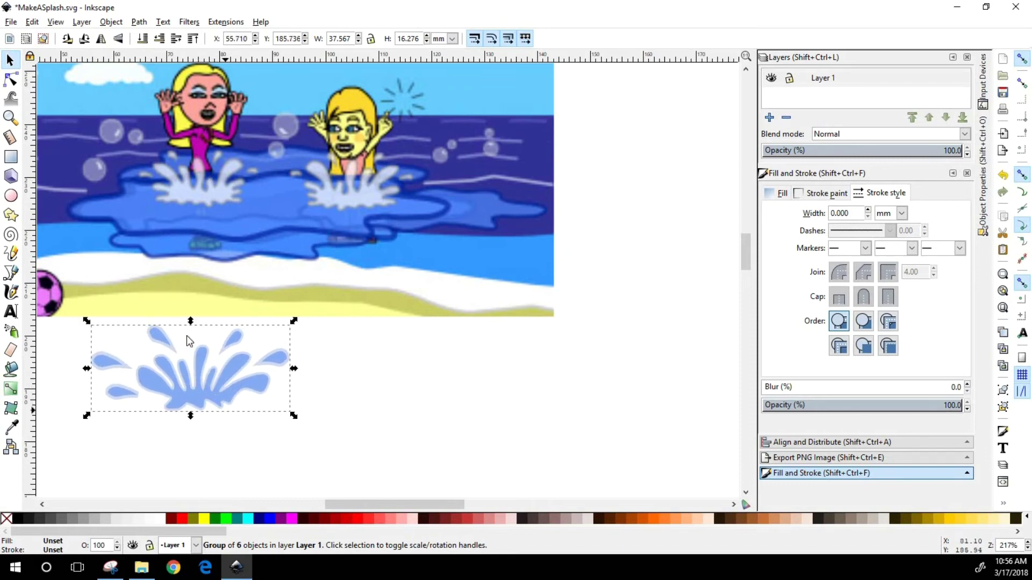
pyautogui.moveTo(184, 405); pyautogui.dragTo(180, 404)
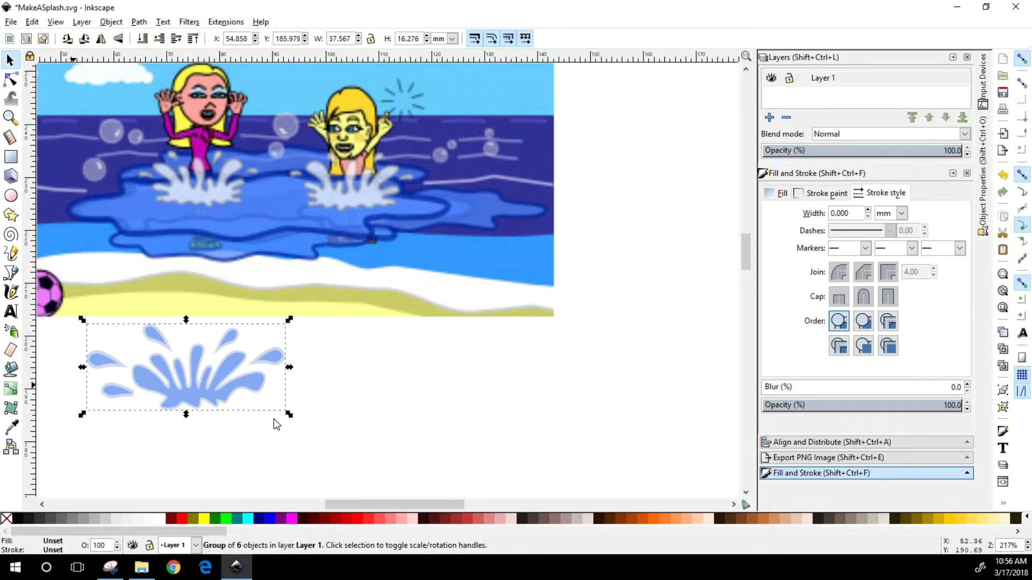
pyautogui.click(354, 379)
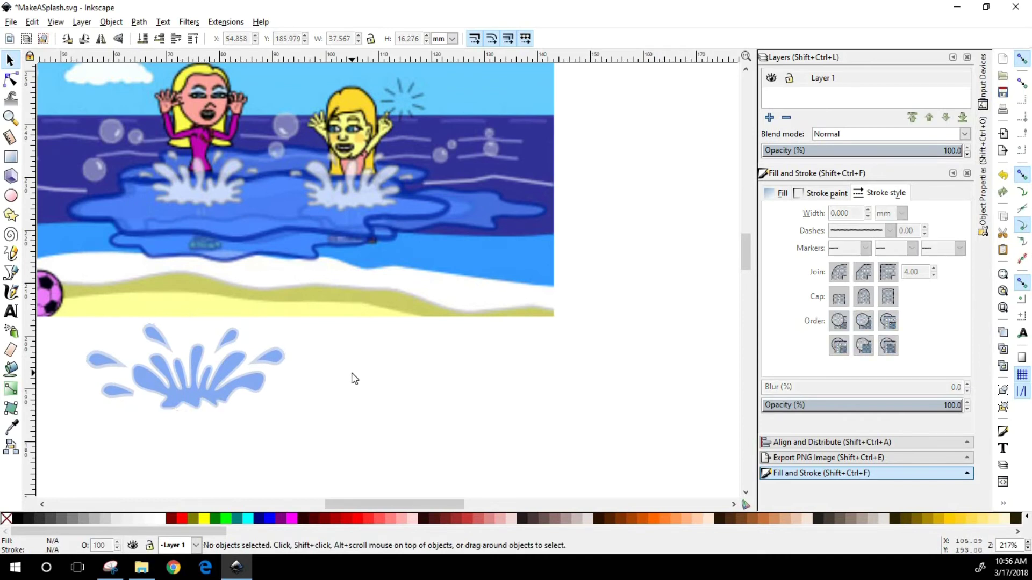
pyautogui.click(225, 391)
pyautogui.moveTo(226, 391); pyautogui.dragTo(222, 393)
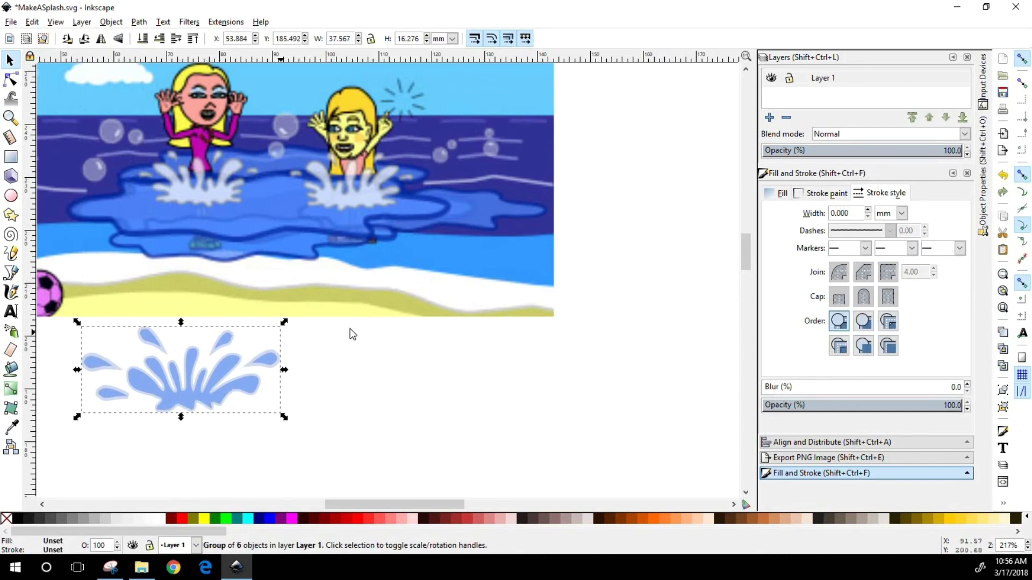
pyautogui.moveTo(194, 380)
pyautogui.mouseDown()
pyautogui.moveTo(186, 387)
pyautogui.moveTo(198, 407)
pyautogui.moveTo(201, 374)
pyautogui.mouseUp()
pyautogui.click(338, 389)
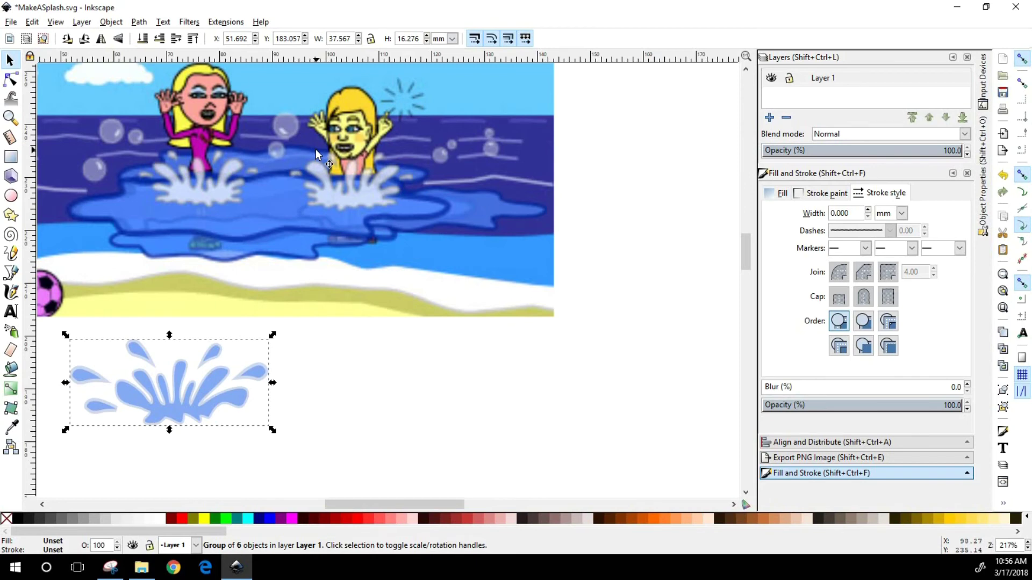
pyautogui.moveTo(209, 394); pyautogui.dragTo(156, 414)
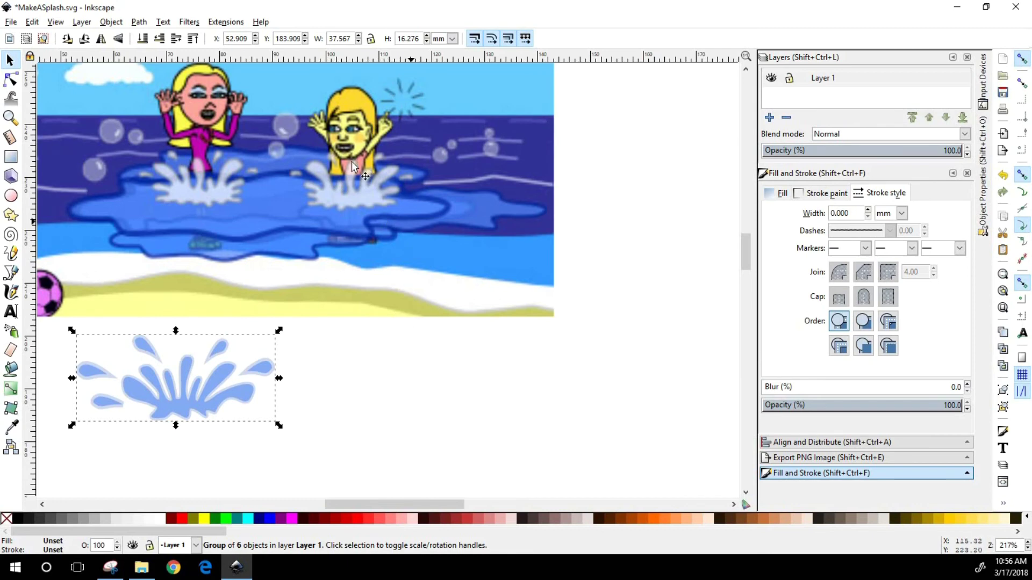
pyautogui.moveTo(189, 402)
pyautogui.mouseDown()
pyautogui.moveTo(209, 406)
pyautogui.moveTo(204, 397)
pyautogui.mouseUp()
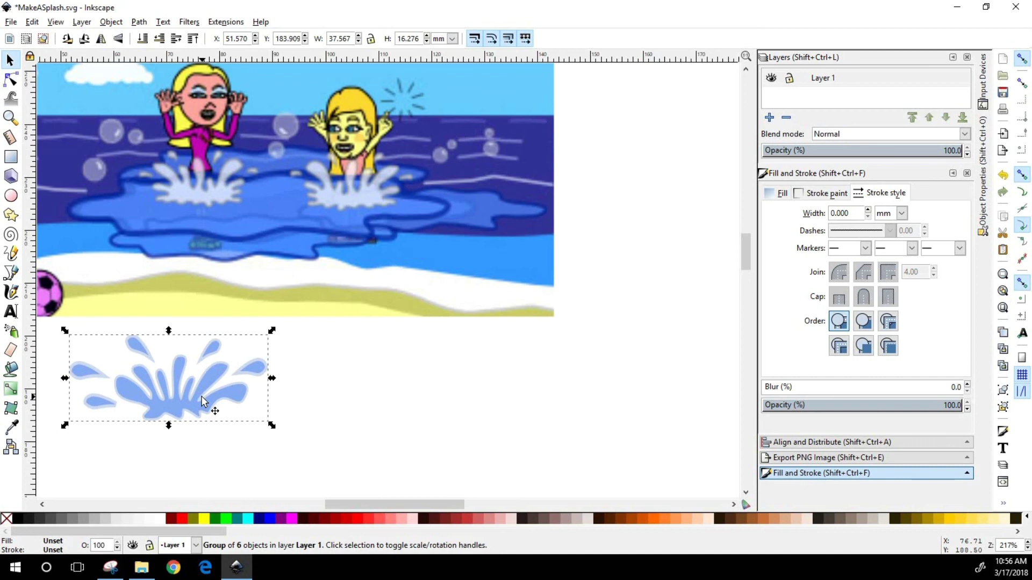
pyautogui.moveTo(161, 408)
pyautogui.mouseDown()
pyautogui.moveTo(218, 403)
pyautogui.moveTo(174, 388)
pyautogui.moveTo(179, 415)
pyautogui.mouseUp()
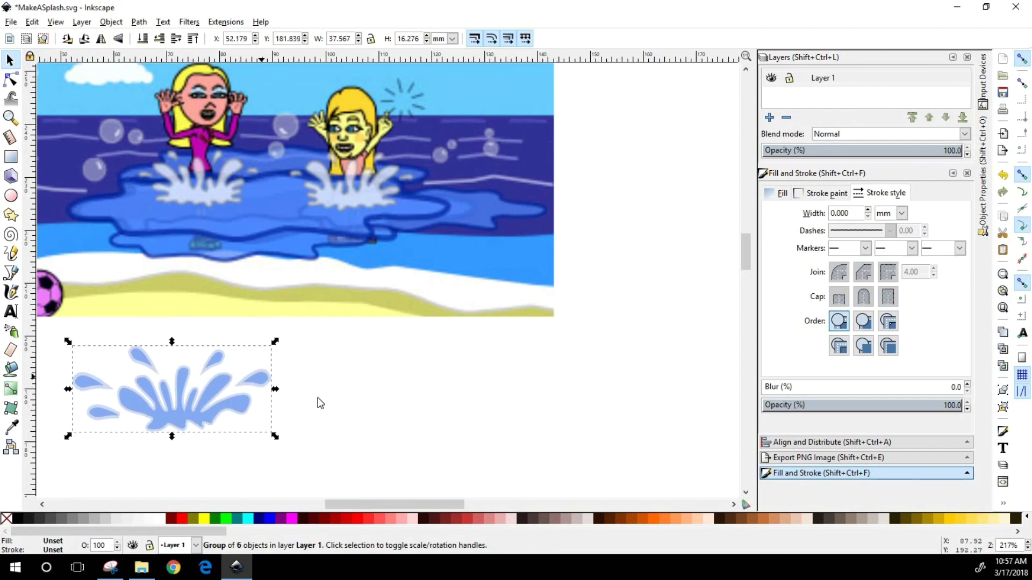